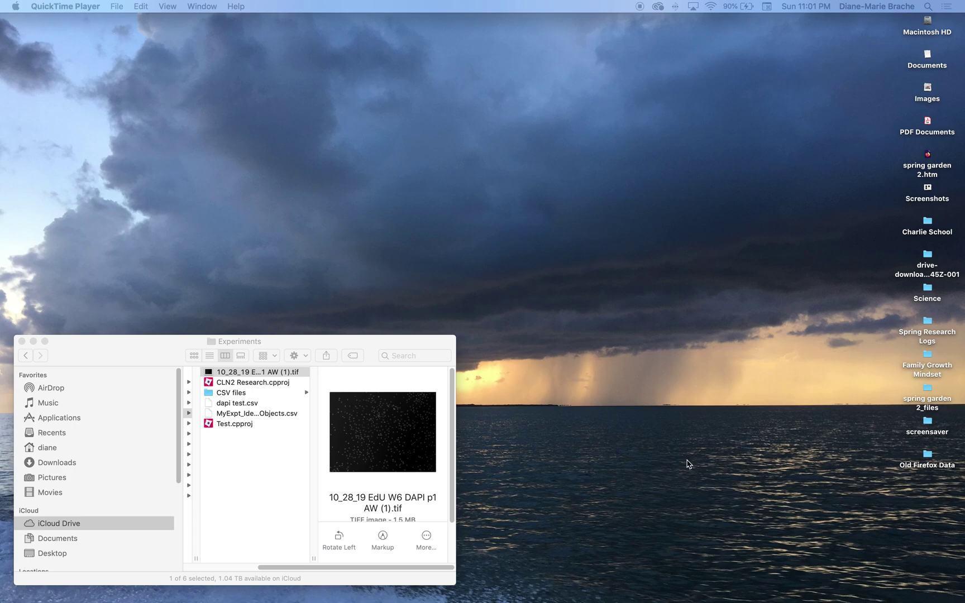
Step: Launch CellProfiler 3.1.9 from a Spotlight search to reach its welcome screen
{"action": "mouse_move", "coordinate": [615, 602]}
{"action": "key", "text": "super+space"}
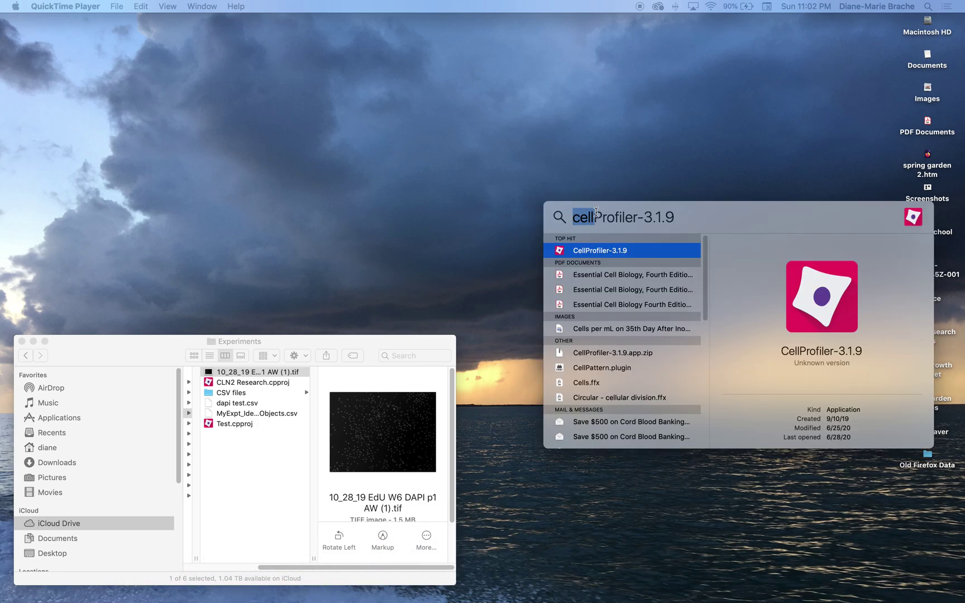
{"action": "left_click", "coordinate": [599, 252]}
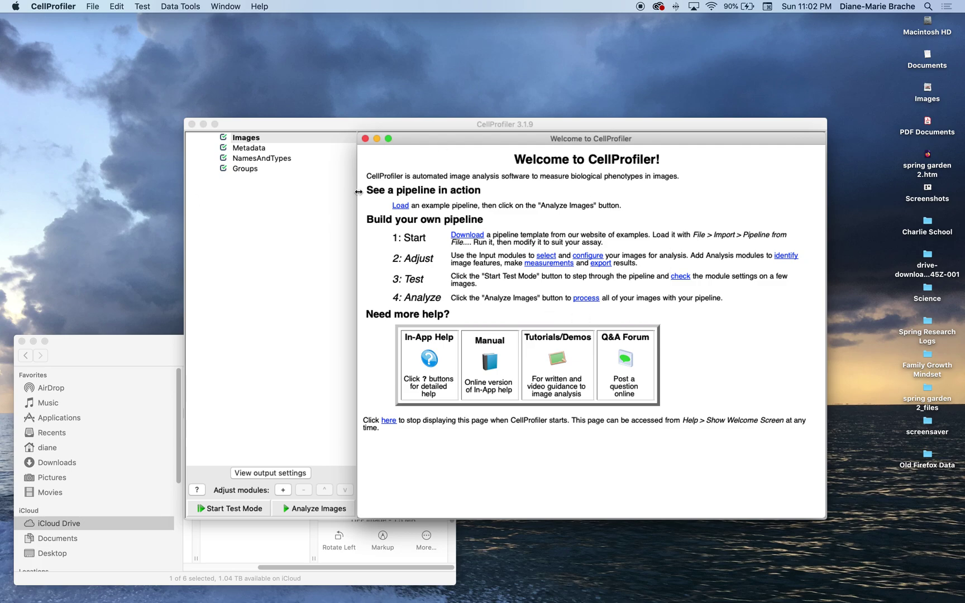
Step: Drag '10_28_19 EdU W6 DAPI p1 AW (1).tif' from the Experiments folder into the Images file list
{"action": "left_click", "coordinate": [258, 142]}
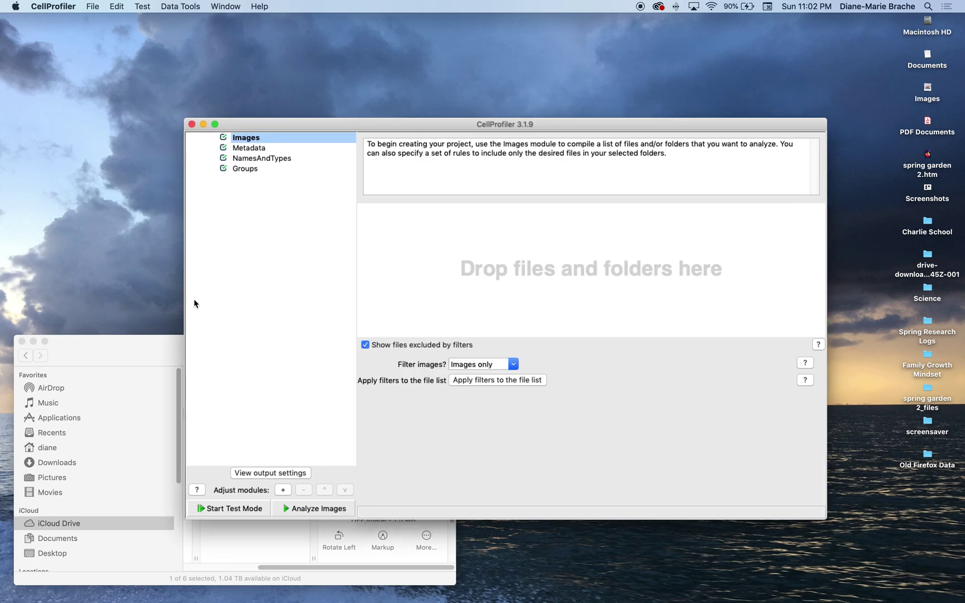
{"action": "left_click", "coordinate": [137, 359]}
{"action": "left_click_drag", "start_coordinate": [223, 377], "coordinate": [497, 256]}
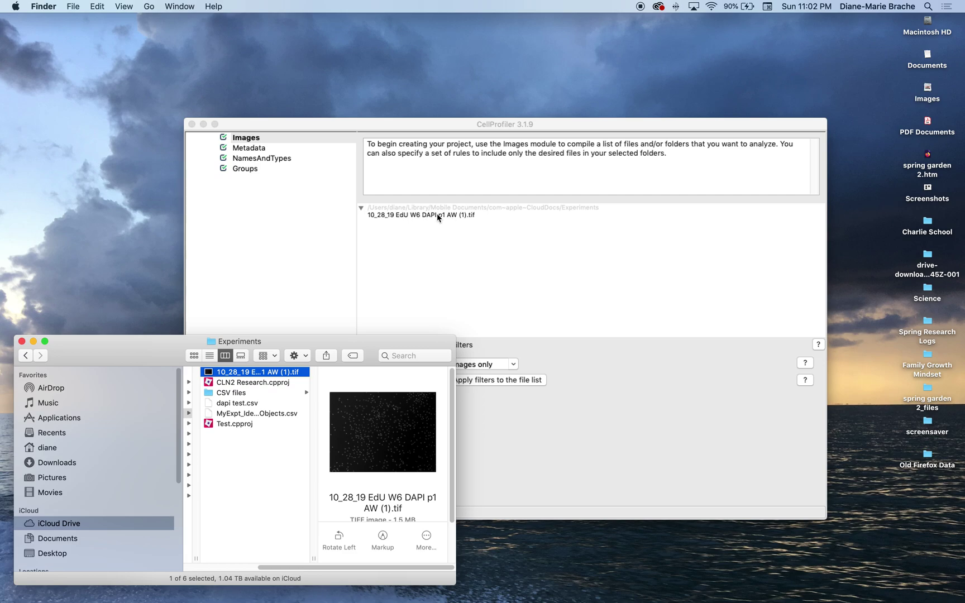
Step: Set 'Extract metadata?' to Yes in the Metadata module
{"action": "left_click", "coordinate": [258, 150]}
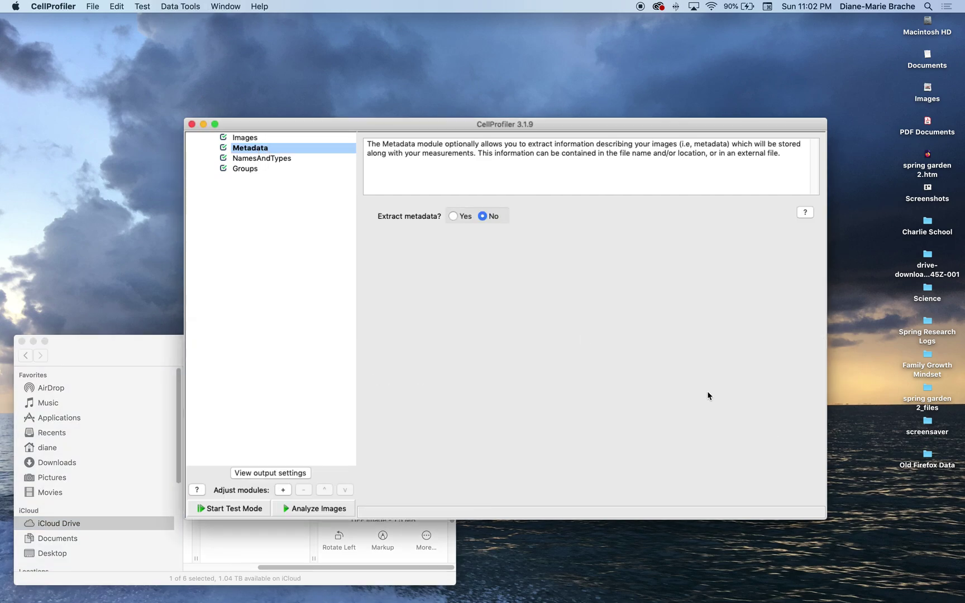
{"action": "left_click", "coordinate": [452, 216]}
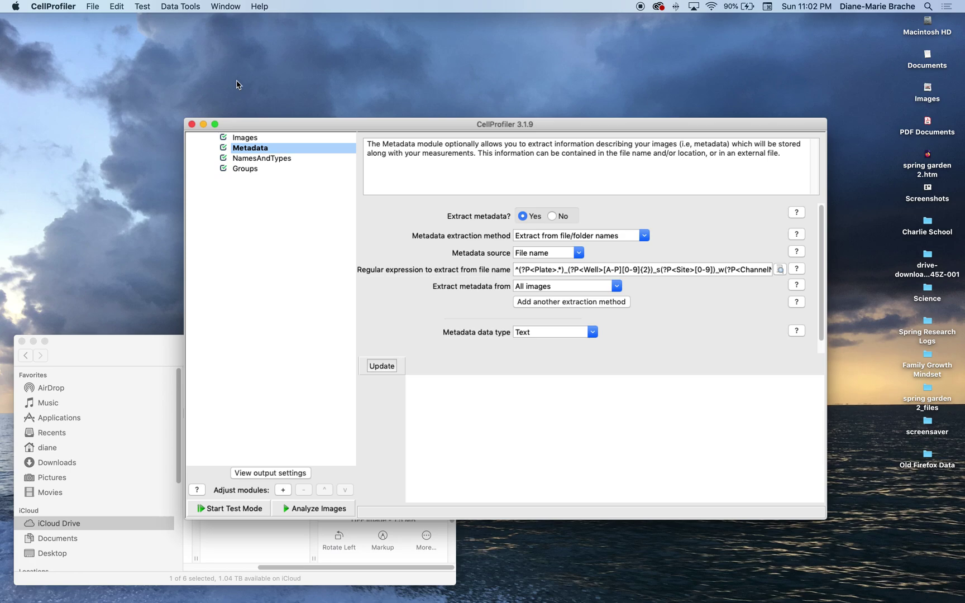
Step: Check NamesAndTypes naming all images DNA as grayscale, reading and dismissing the image-type help
{"action": "left_click", "coordinate": [281, 162]}
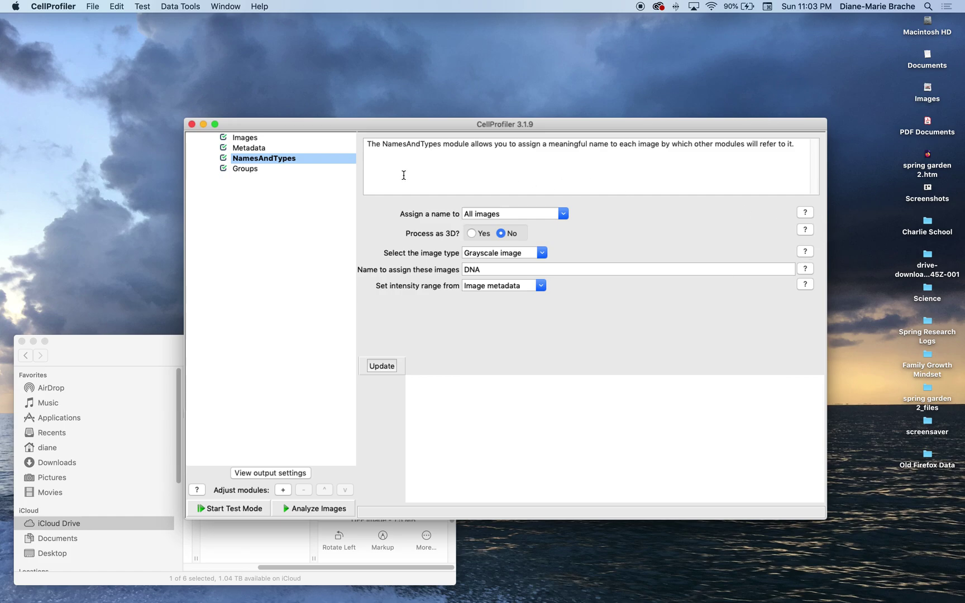
{"action": "left_click", "coordinate": [805, 252]}
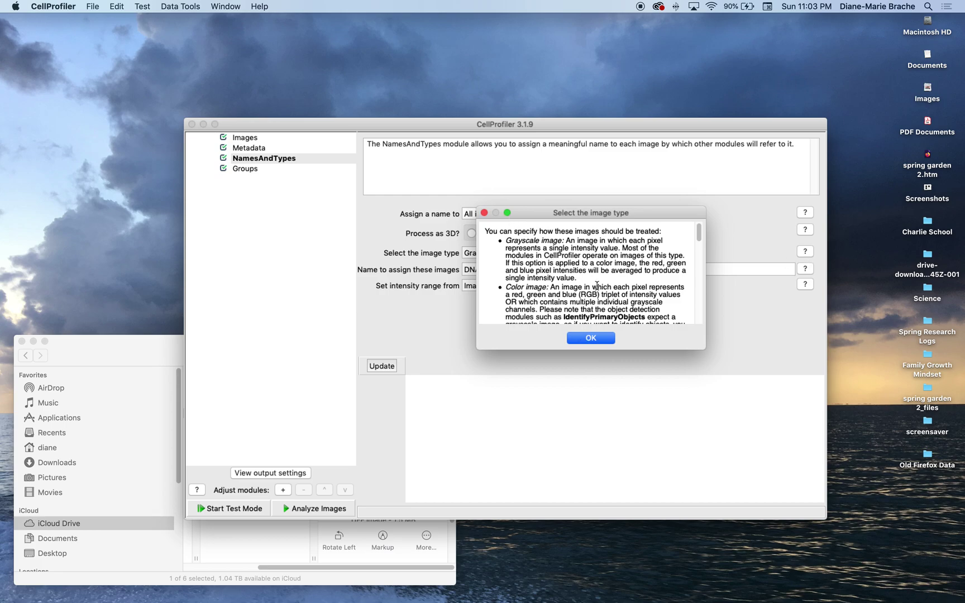
{"action": "left_click", "coordinate": [485, 214]}
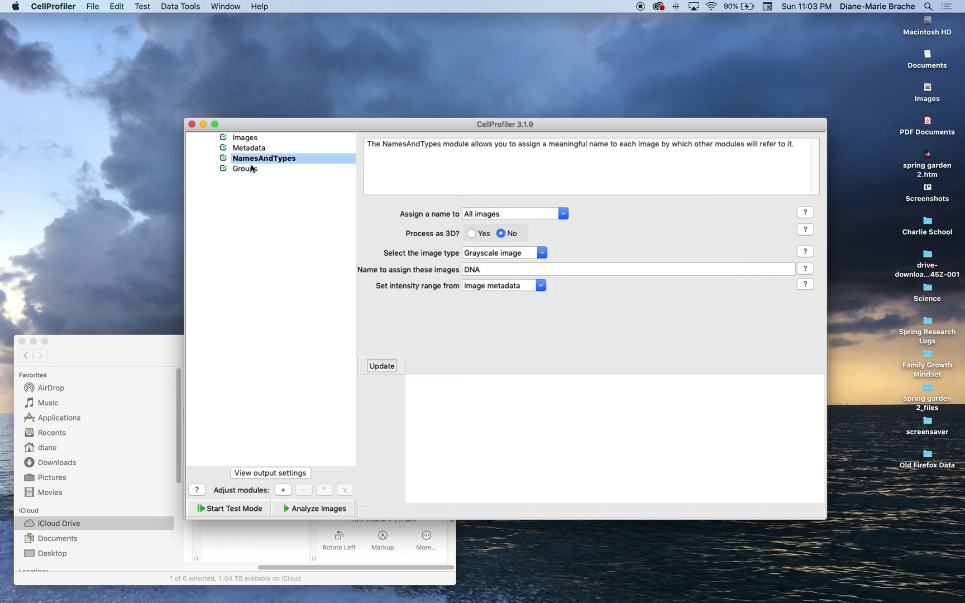
{"action": "left_click", "coordinate": [254, 168]}
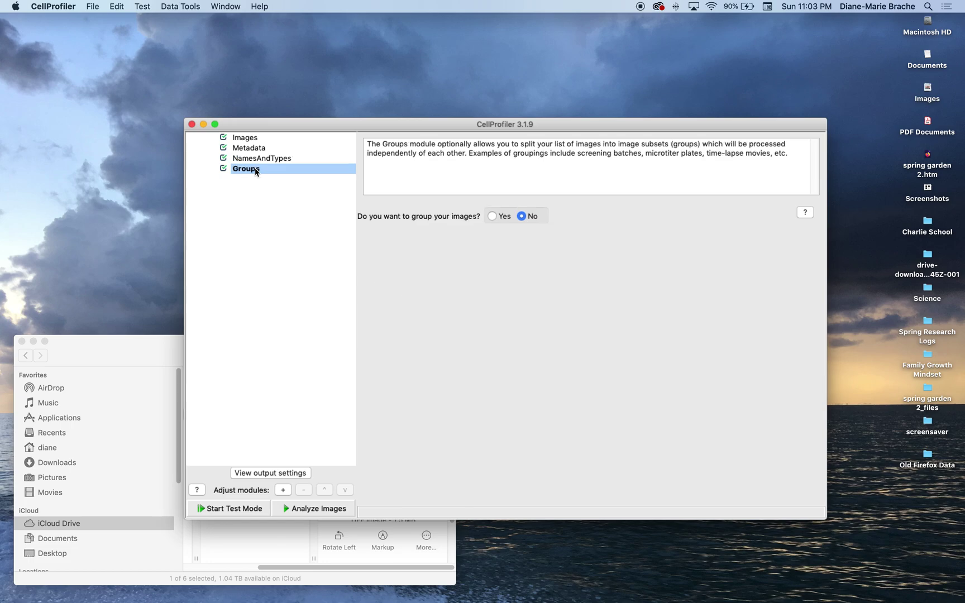
Step: Add IdentifyPrimaryObjects from the Object Processing category to the end of the pipeline
{"action": "left_click", "coordinate": [283, 491]}
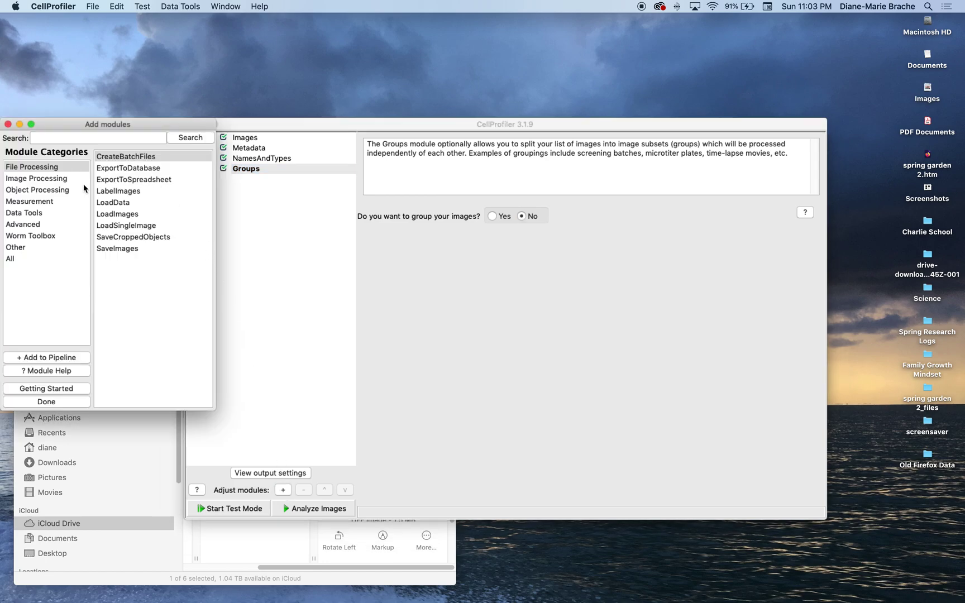
{"action": "left_click", "coordinate": [44, 191]}
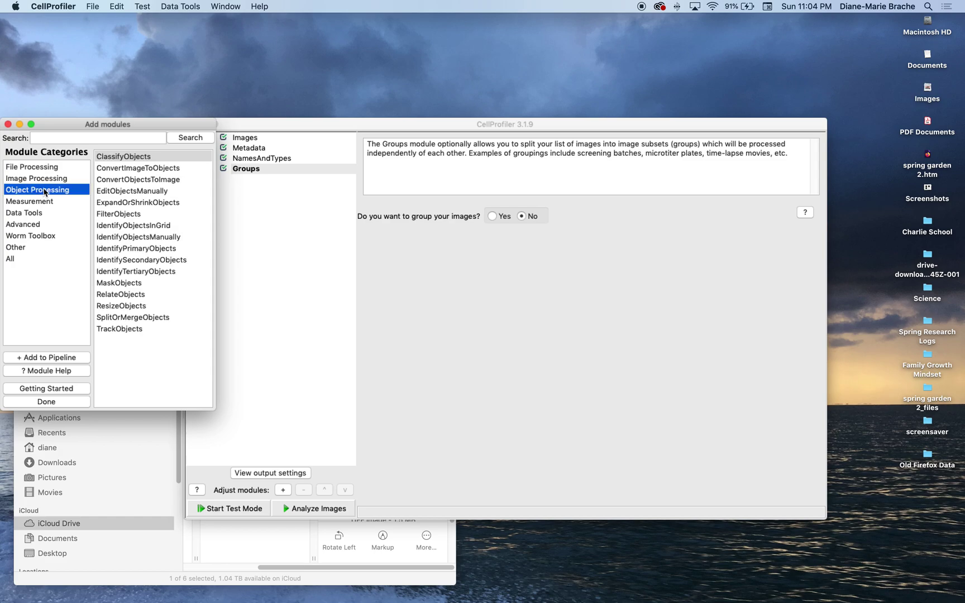
{"action": "left_click", "coordinate": [160, 251]}
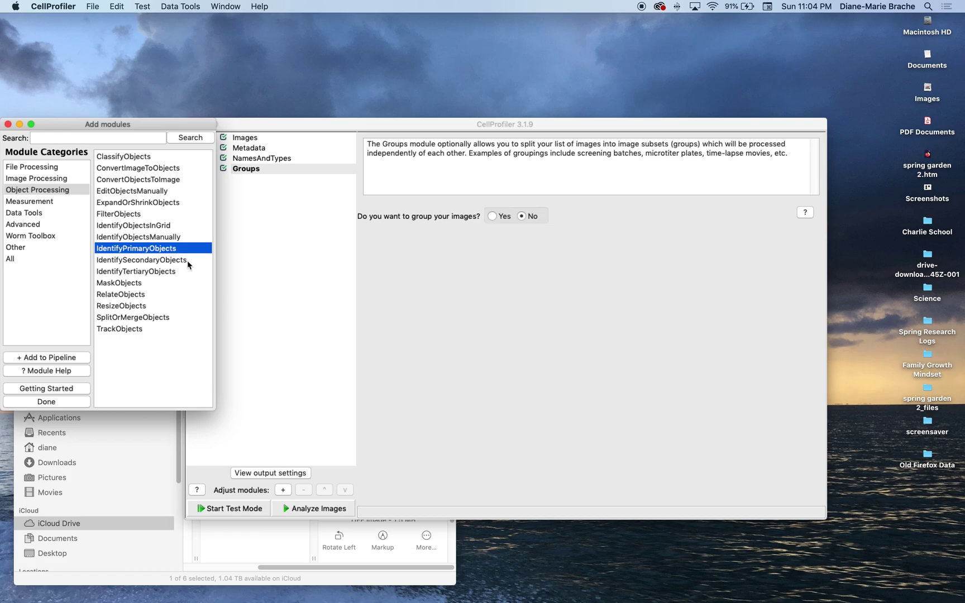
{"action": "left_click", "coordinate": [45, 357]}
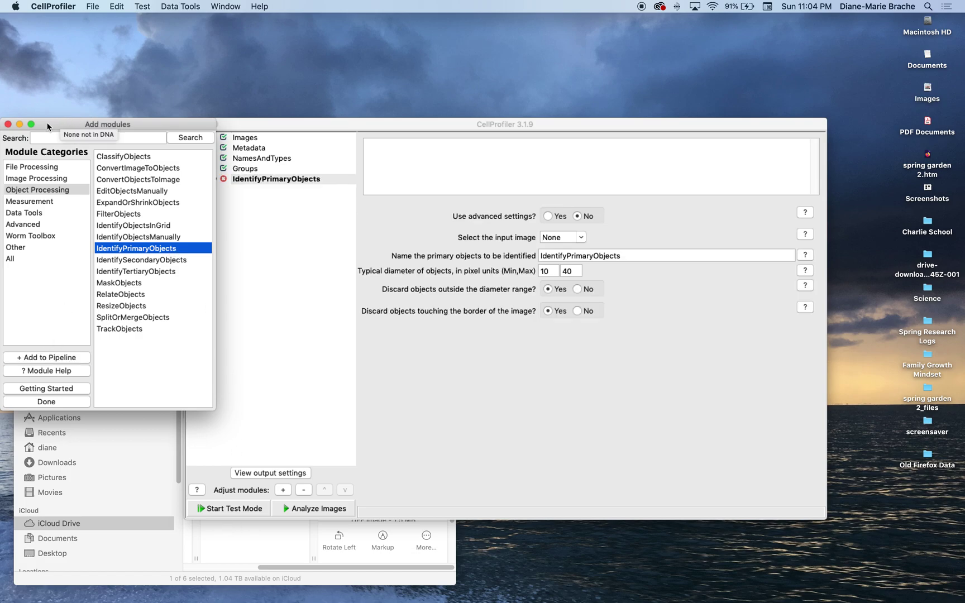
{"action": "left_click", "coordinate": [290, 132]}
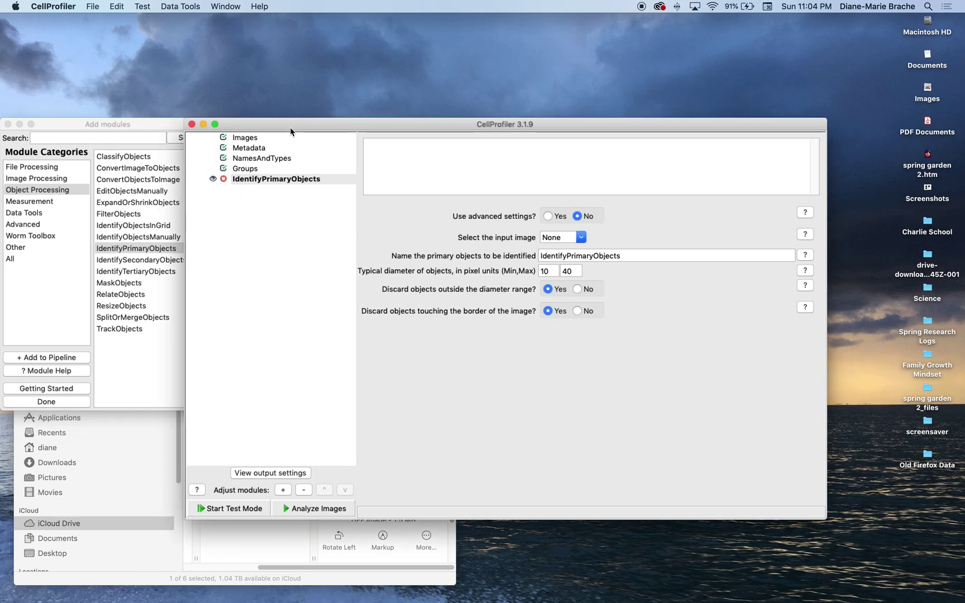
Step: In NamesAndTypes, keep naming all images and taking intensity range from image metadata
{"action": "mouse_move", "coordinate": [408, 554]}
{"action": "mouse_move", "coordinate": [226, 179]}
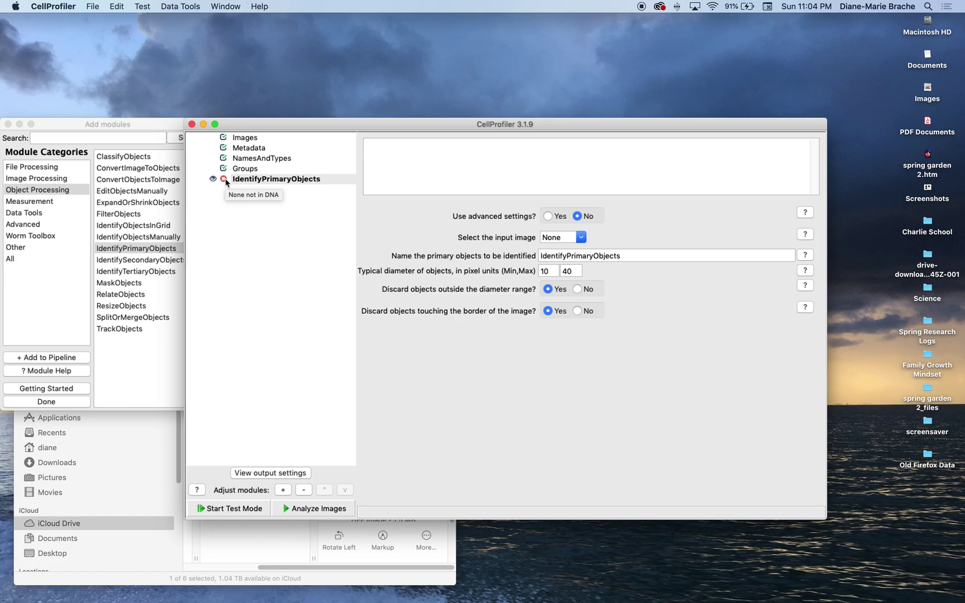
{"action": "left_click", "coordinate": [243, 159]}
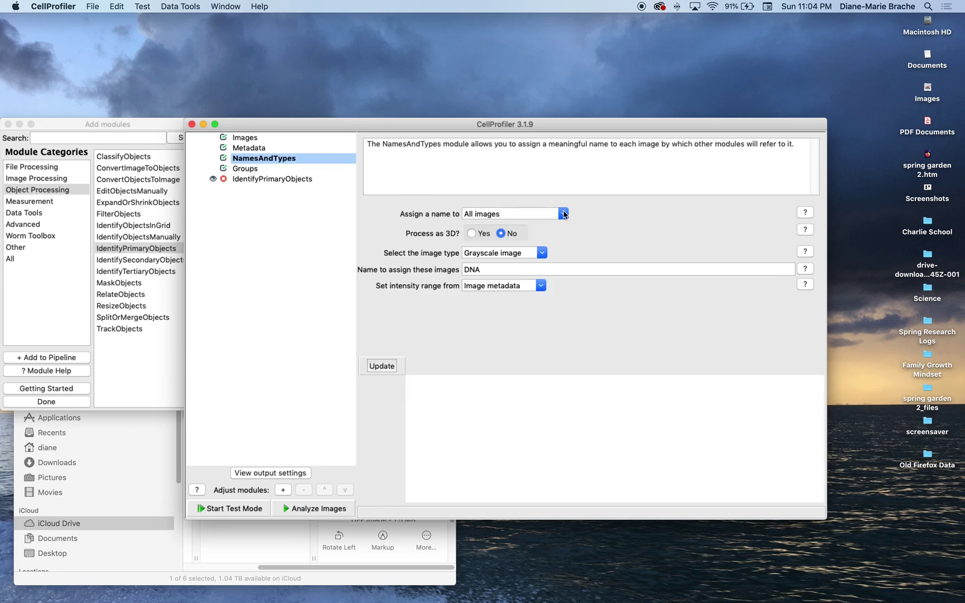
{"action": "left_click", "coordinate": [565, 215]}
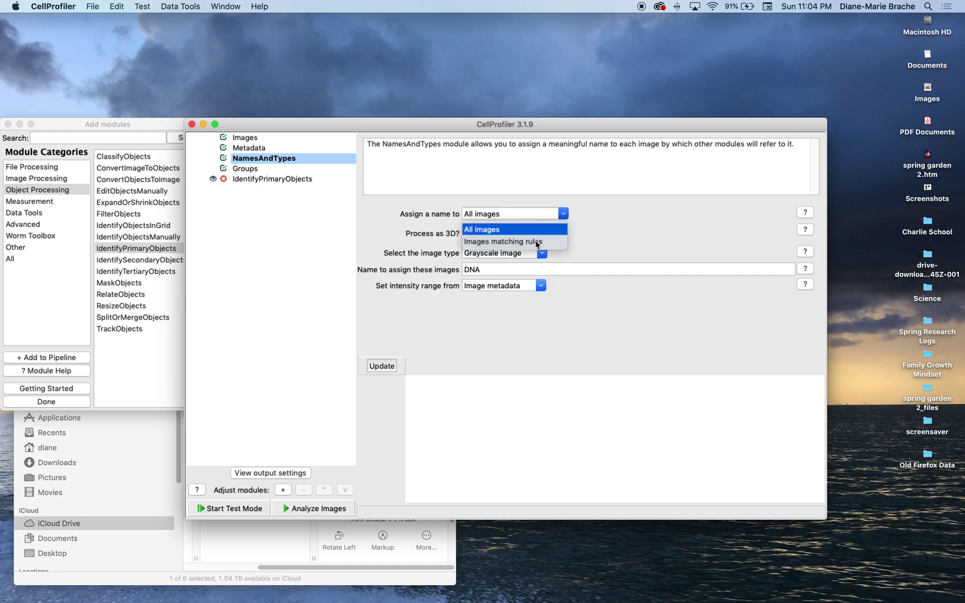
{"action": "left_click", "coordinate": [559, 217]}
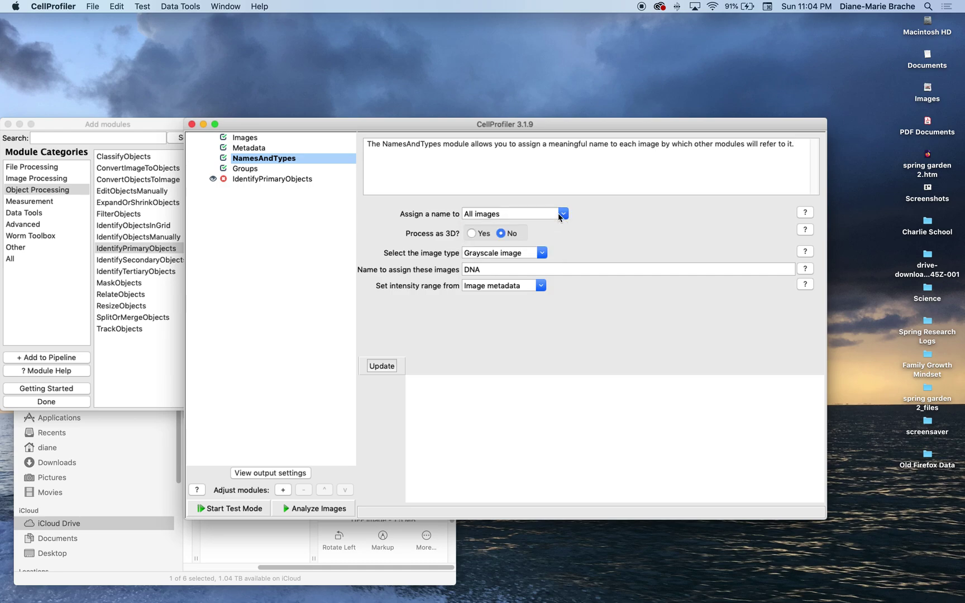
{"action": "left_click", "coordinate": [541, 287]}
{"action": "left_click", "coordinate": [541, 288]}
Step: Set Metadata extraction to No and choose DNA as the IdentifyPrimaryObjects input image
{"action": "left_click", "coordinate": [257, 150]}
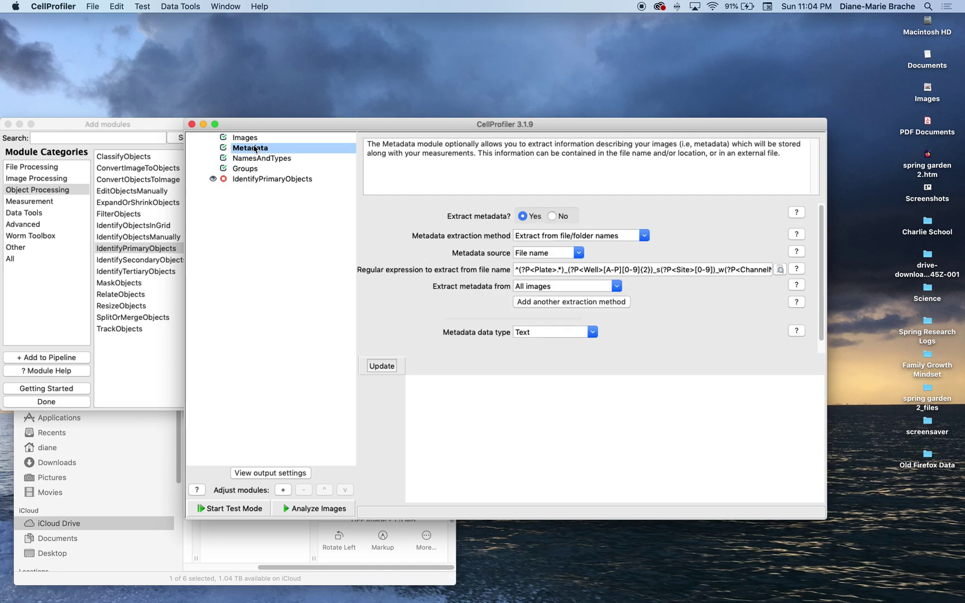
{"action": "left_click", "coordinate": [553, 216]}
{"action": "left_click", "coordinate": [264, 179]}
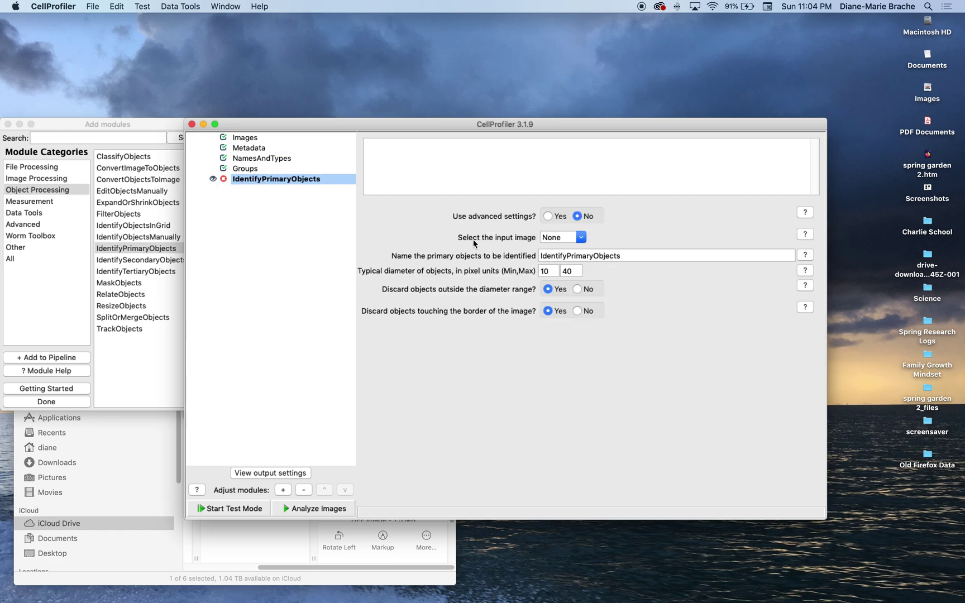
{"action": "left_click", "coordinate": [582, 238]}
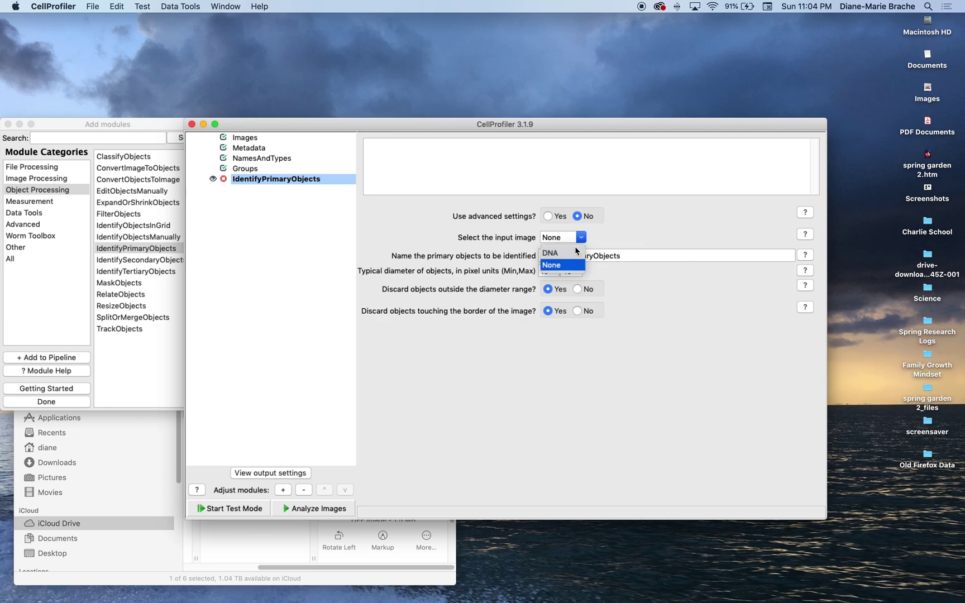
{"action": "left_click", "coordinate": [571, 256]}
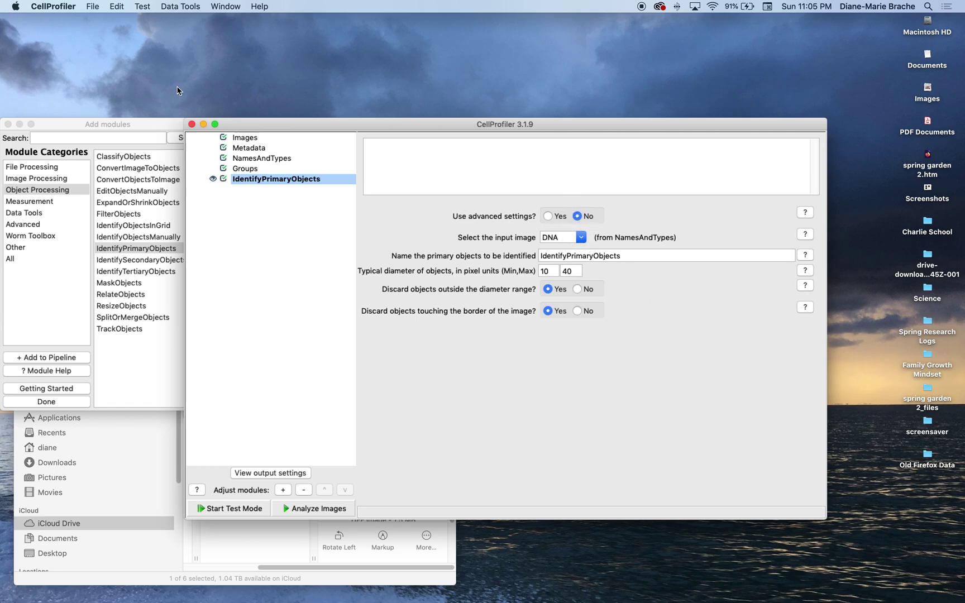
{"action": "left_click", "coordinate": [255, 159]}
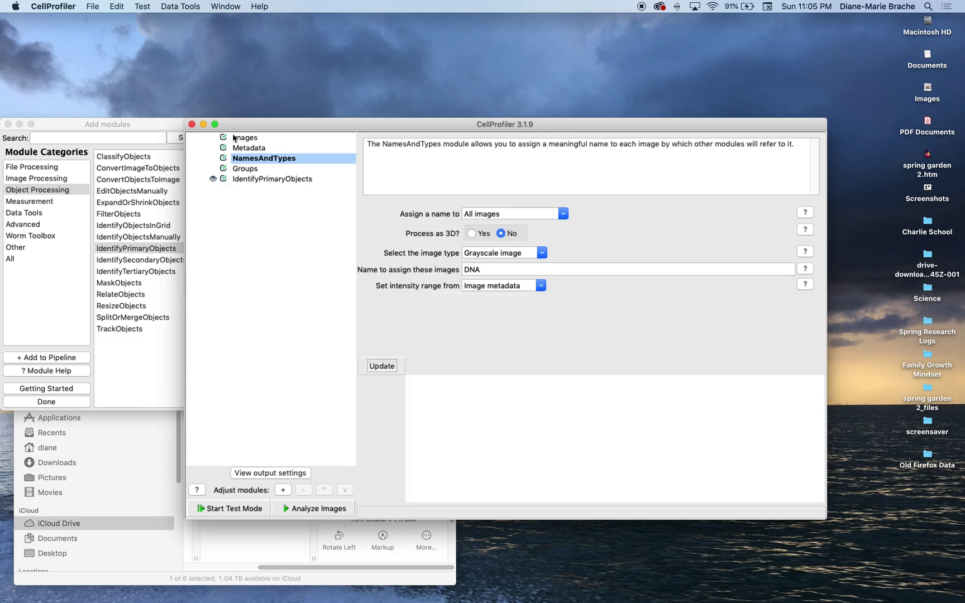
{"action": "left_click", "coordinate": [269, 178]}
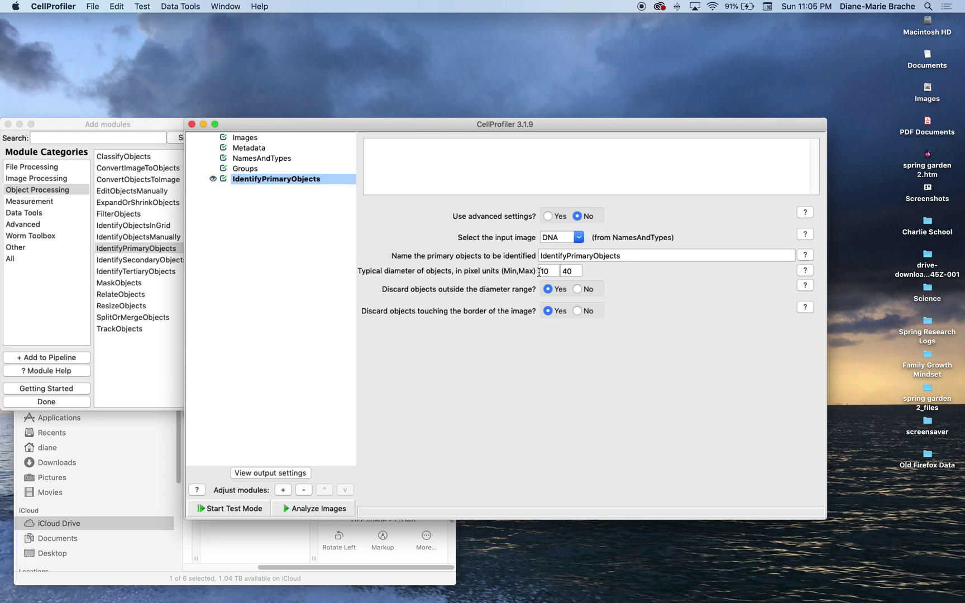
{"action": "left_click", "coordinate": [250, 139]}
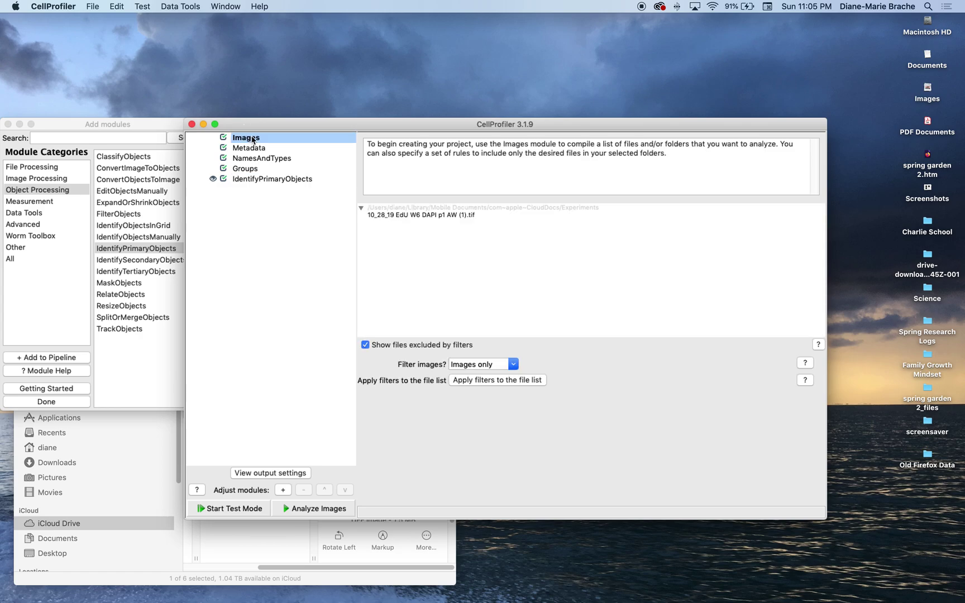
{"action": "left_click", "coordinate": [395, 215]}
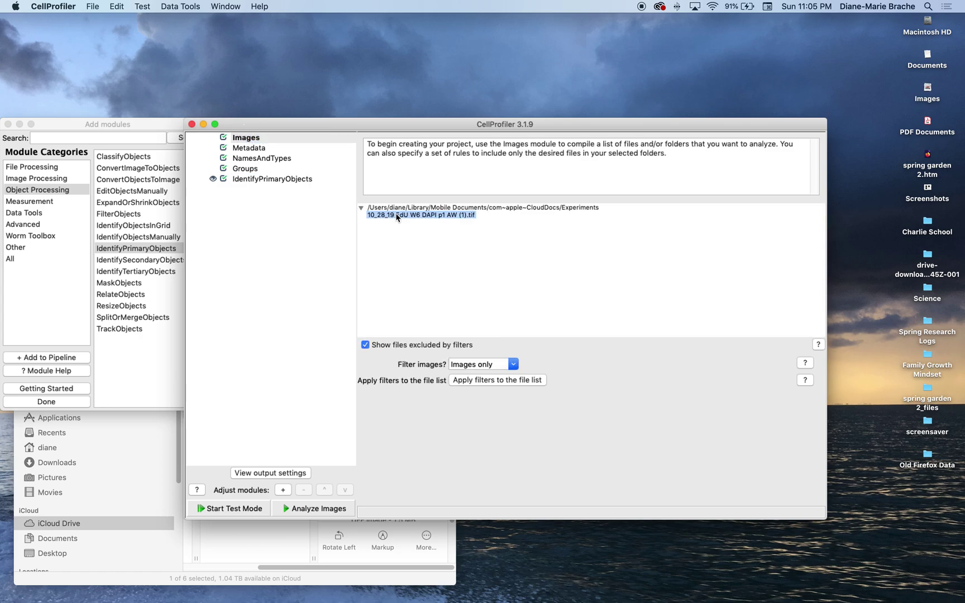
{"action": "double_click", "coordinate": [397, 215]}
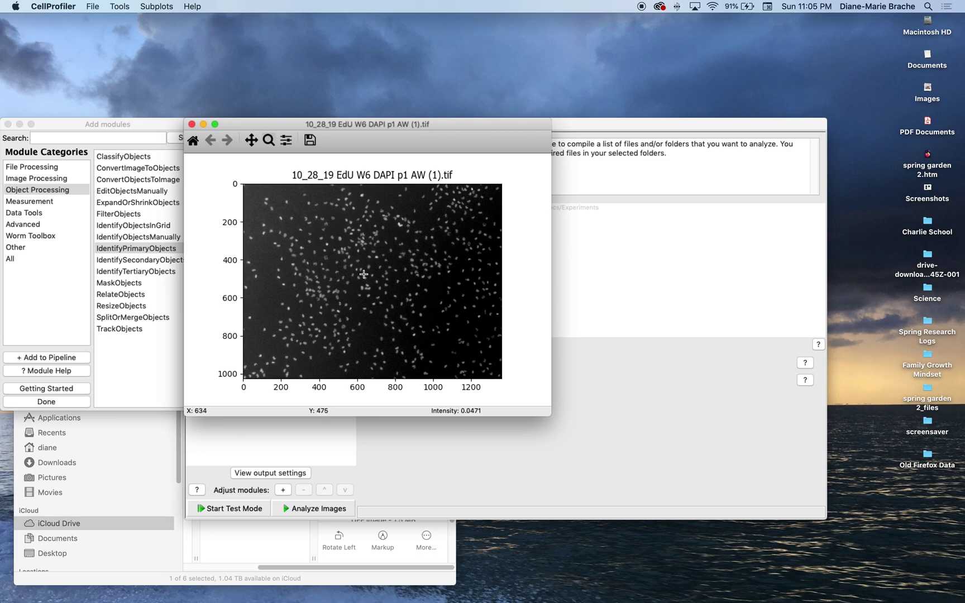
{"action": "left_click_drag", "start_coordinate": [365, 271], "coordinate": [402, 306]}
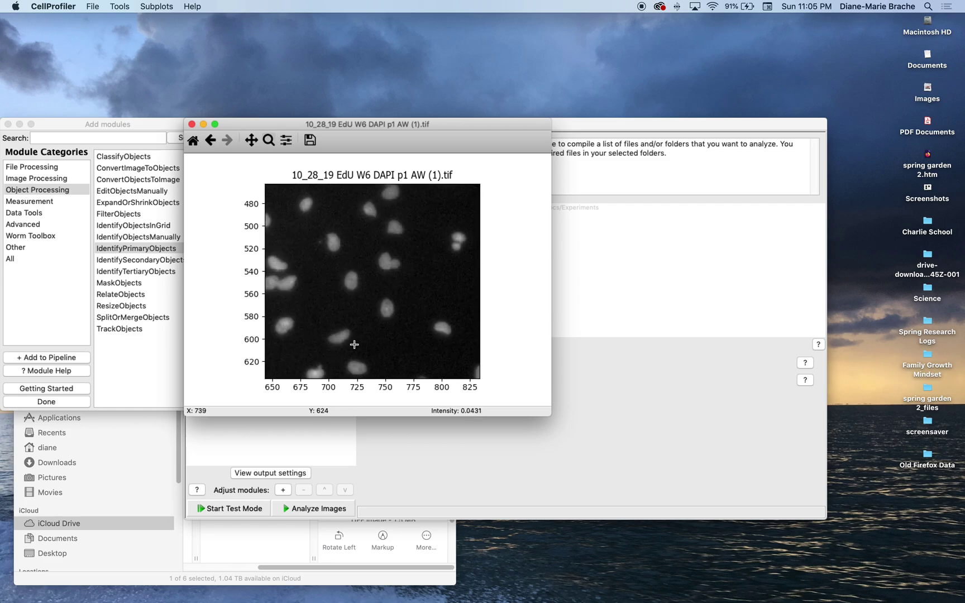
{"action": "left_click", "coordinate": [125, 7]}
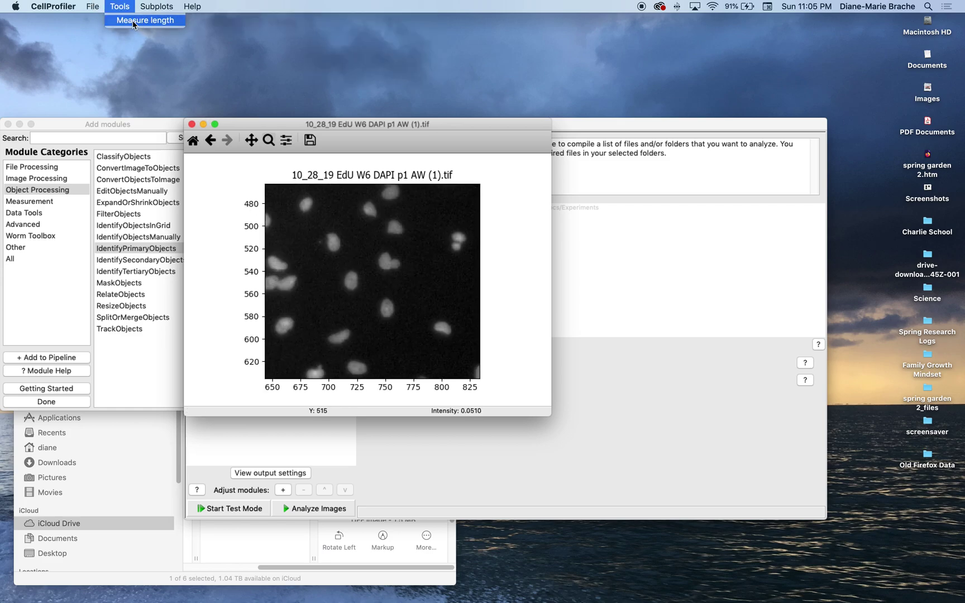
{"action": "left_click", "coordinate": [133, 21]}
{"action": "left_click_drag", "start_coordinate": [348, 281], "coordinate": [360, 283]}
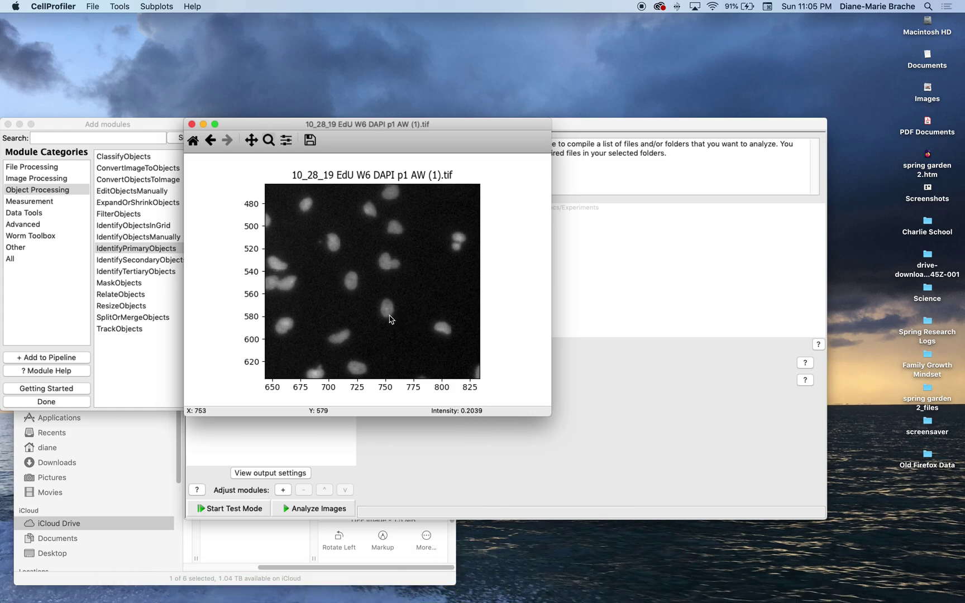
{"action": "left_click_drag", "start_coordinate": [380, 309], "coordinate": [396, 310]}
{"action": "left_click_drag", "start_coordinate": [345, 282], "coordinate": [362, 285]}
{"action": "left_click_drag", "start_coordinate": [330, 242], "coordinate": [345, 246]}
{"action": "left_click_drag", "start_coordinate": [375, 210], "coordinate": [368, 218]}
{"action": "mouse_move", "coordinate": [339, 334]}
{"action": "left_mouse_down"}
{"action": "mouse_move", "coordinate": [344, 349]}
{"action": "mouse_move", "coordinate": [352, 334]}
{"action": "left_mouse_up"}
{"action": "left_click_drag", "start_coordinate": [303, 202], "coordinate": [313, 210]}
{"action": "left_click_drag", "start_coordinate": [454, 244], "coordinate": [462, 252]}
Step: Close the image window and change the IdentifyPrimaryObjects diameter range from 10–40 to 9–30 pixels
{"action": "left_click", "coordinate": [191, 125]}
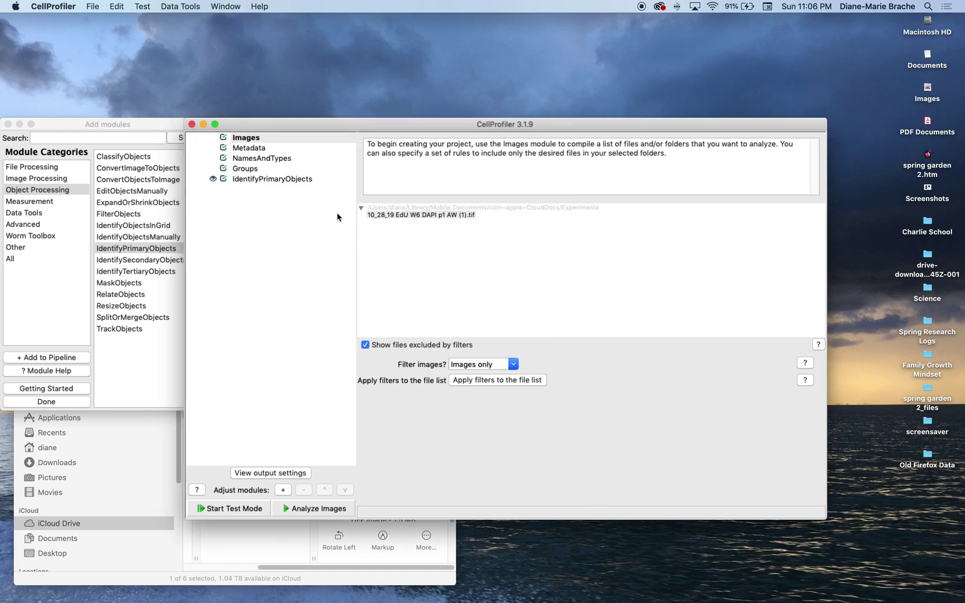
{"action": "left_click", "coordinate": [266, 180]}
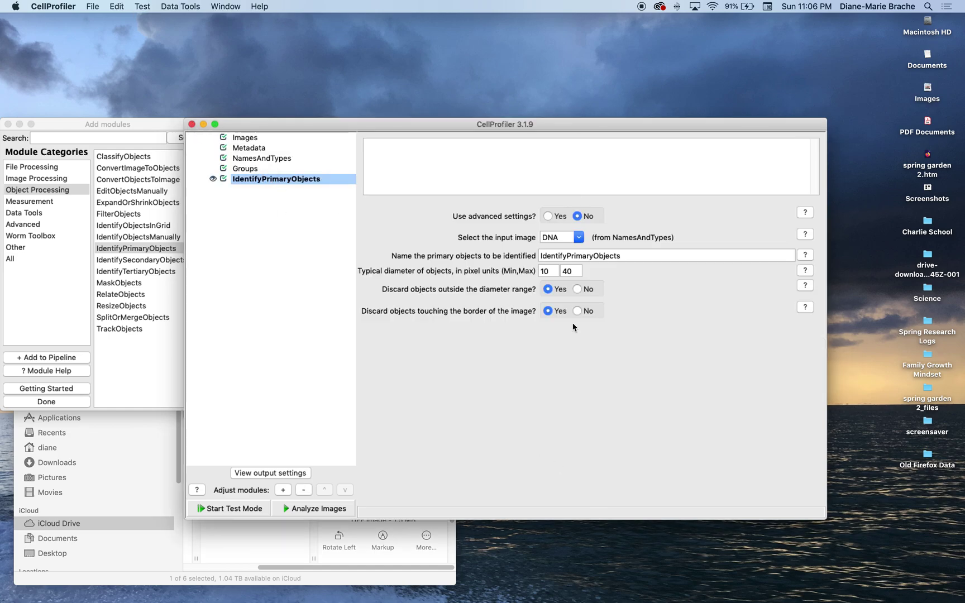
{"action": "left_click", "coordinate": [552, 275]}
{"action": "key", "text": "BackSpace"}
{"action": "key", "text": "BackSpace"}
{"action": "type", "text": "9"}
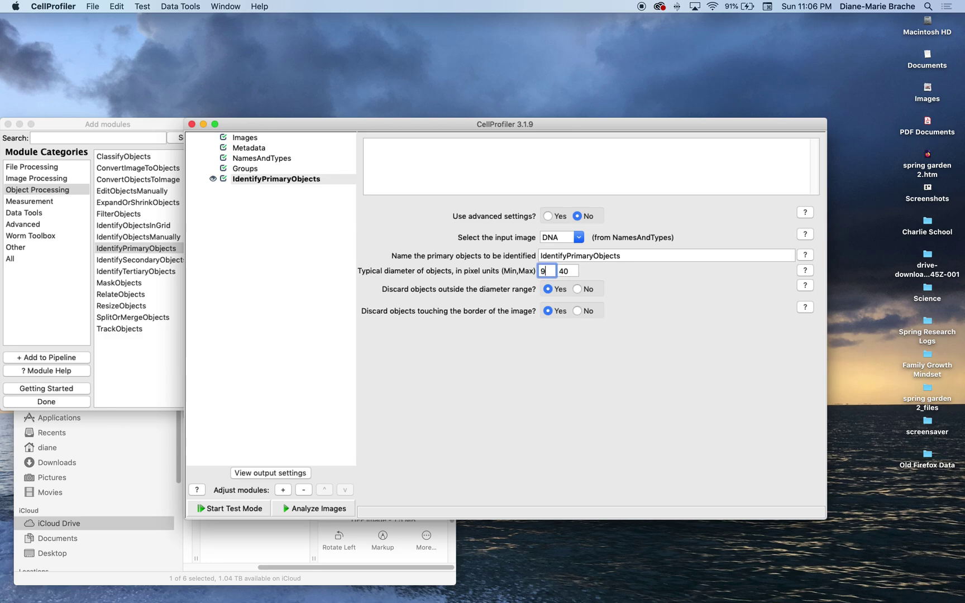
{"action": "left_click", "coordinate": [569, 273]}
{"action": "key", "text": "BackSpace"}
{"action": "key", "text": "BackSpace"}
{"action": "type", "text": "30"}
Step: Start test mode, run it, and enlarge the figure reporting 1207 accepted objects
{"action": "left_click", "coordinate": [221, 512]}
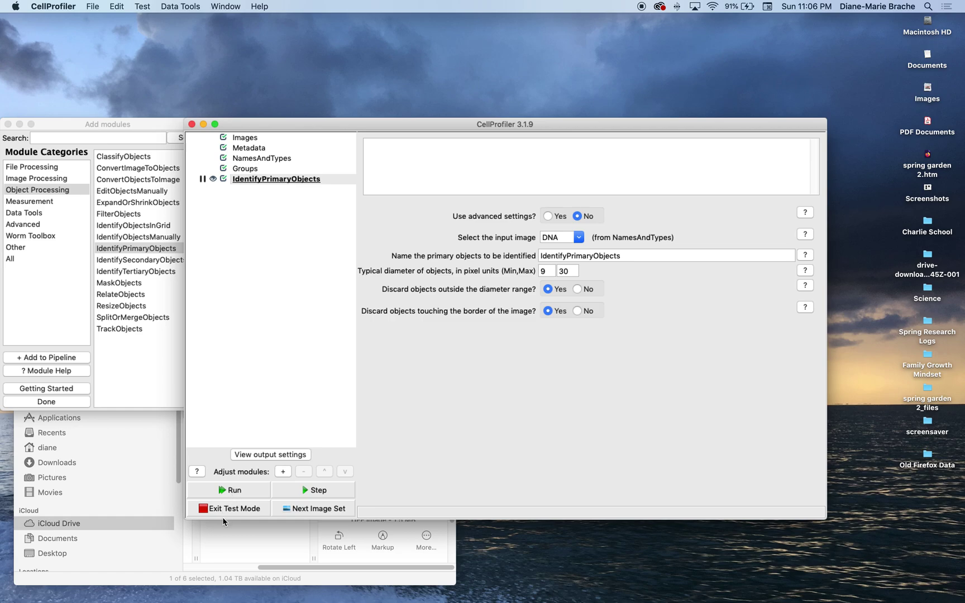
{"action": "left_click", "coordinate": [234, 491]}
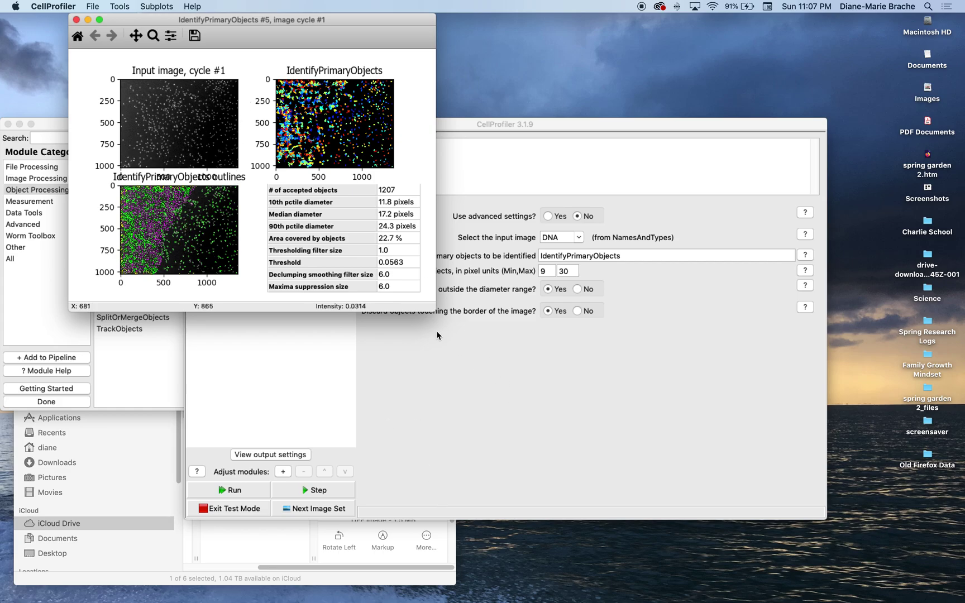
{"action": "left_click_drag", "start_coordinate": [430, 314], "coordinate": [638, 545]}
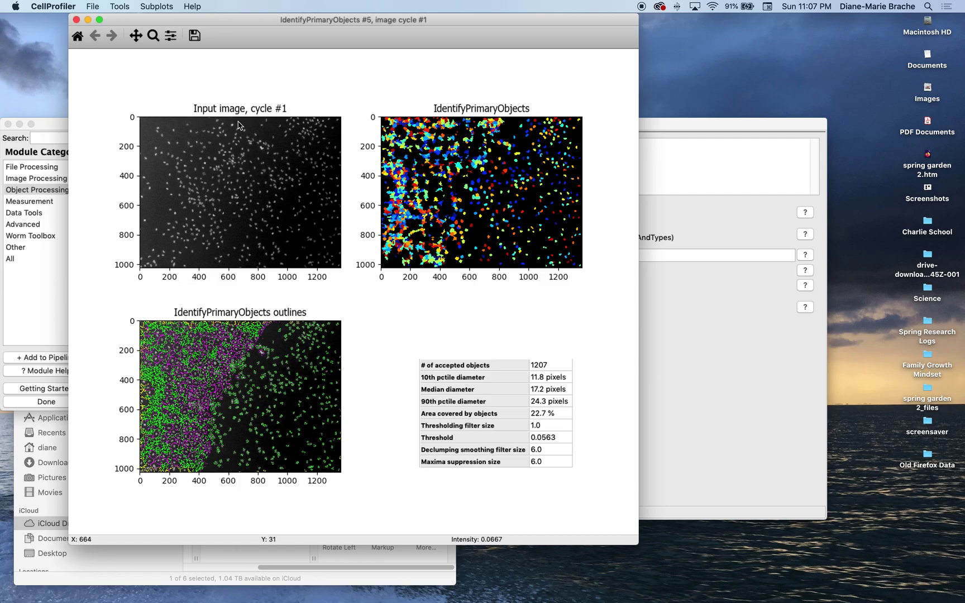
Step: Zoom into small nucleus groups and the crowded top-left region, reset the view, then close the figure
{"action": "left_click", "coordinate": [154, 36]}
{"action": "left_click_drag", "start_coordinate": [535, 200], "coordinate": [562, 230]}
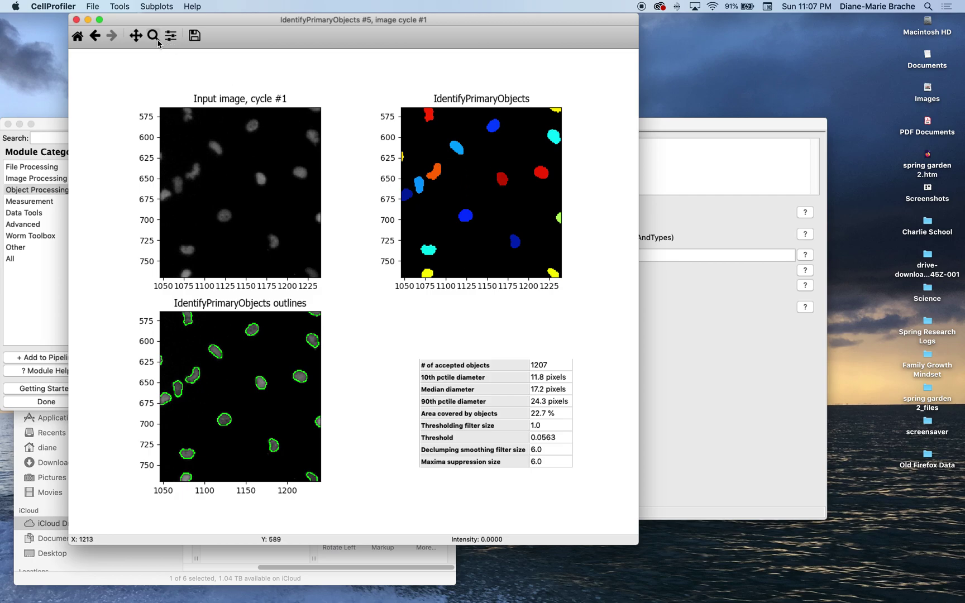
{"action": "left_click", "coordinate": [78, 36]}
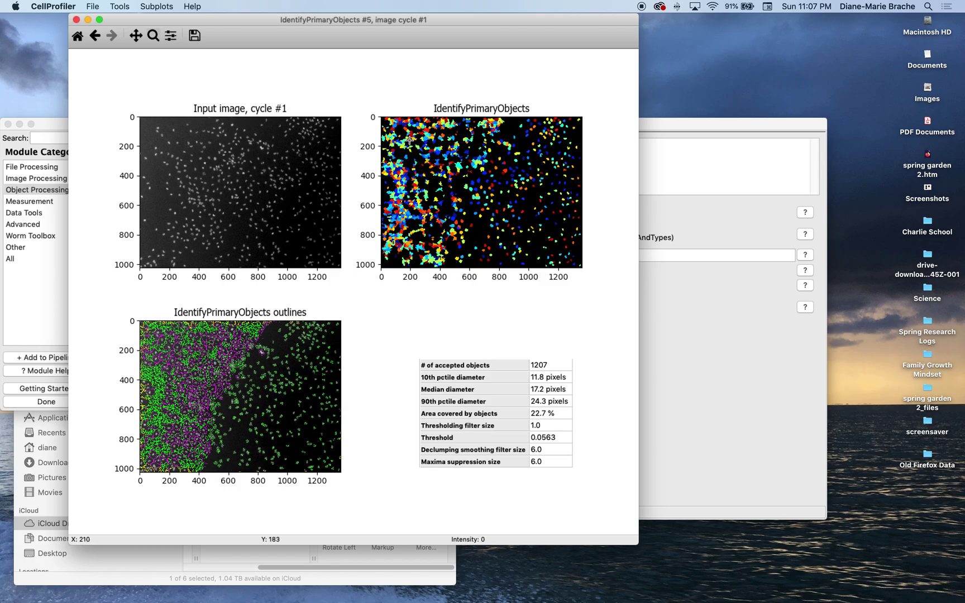
{"action": "left_click_drag", "start_coordinate": [388, 128], "coordinate": [417, 164]}
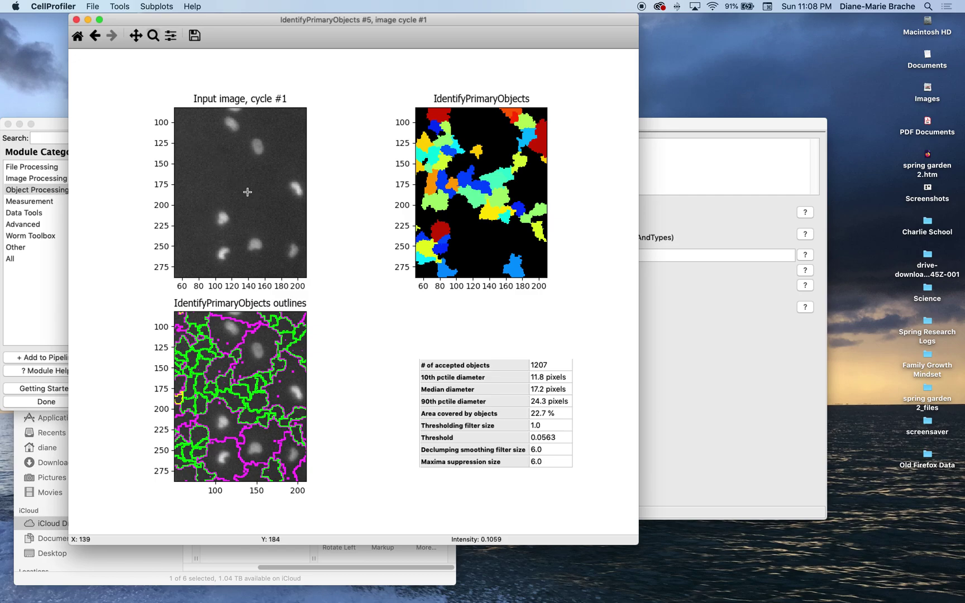
{"action": "left_click", "coordinate": [77, 20]}
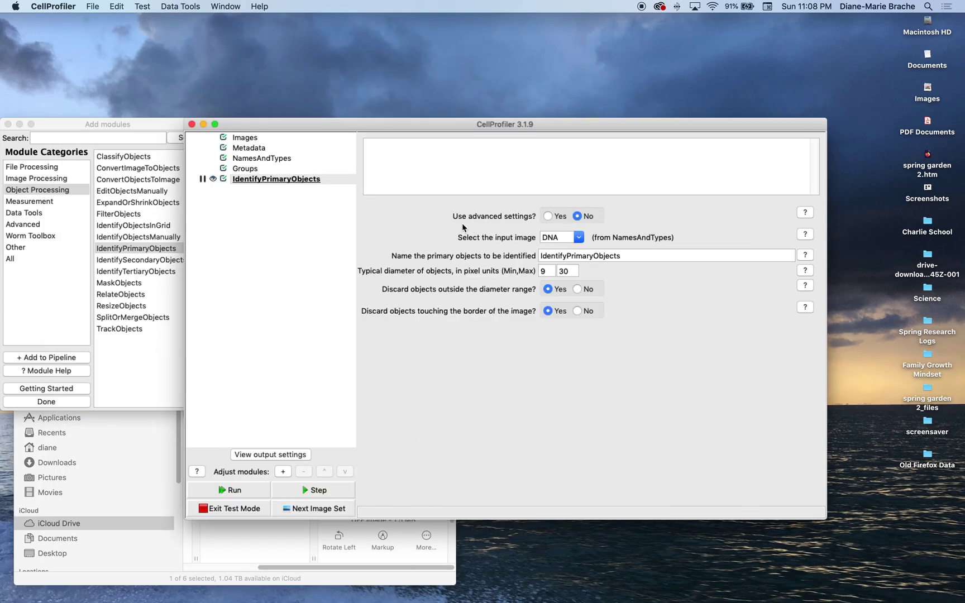
Step: Set 'Use advanced settings?' to Yes and enlarge the main window to show every threshold option
{"action": "left_click", "coordinate": [549, 217]}
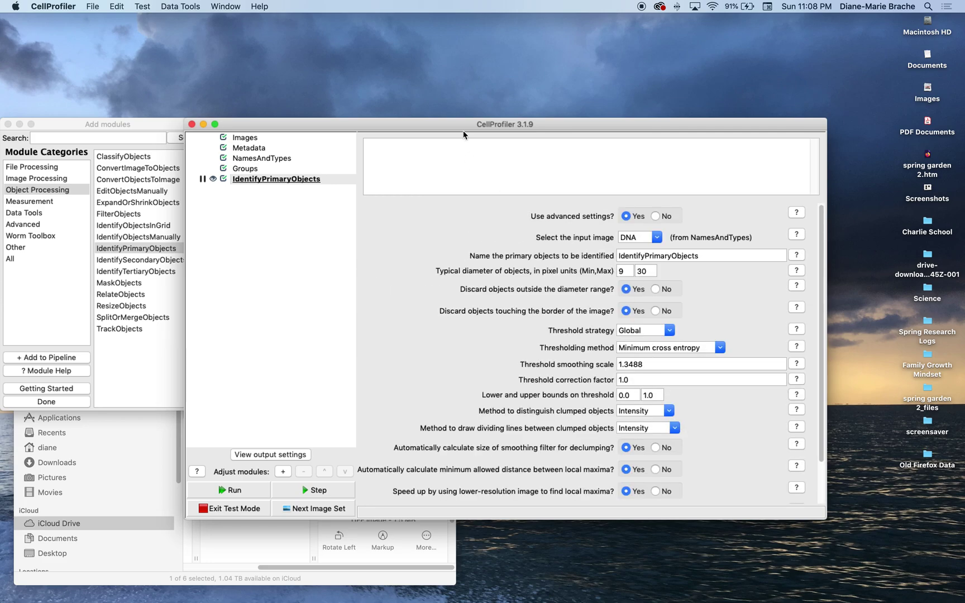
{"action": "left_click_drag", "start_coordinate": [460, 123], "coordinate": [399, 18]}
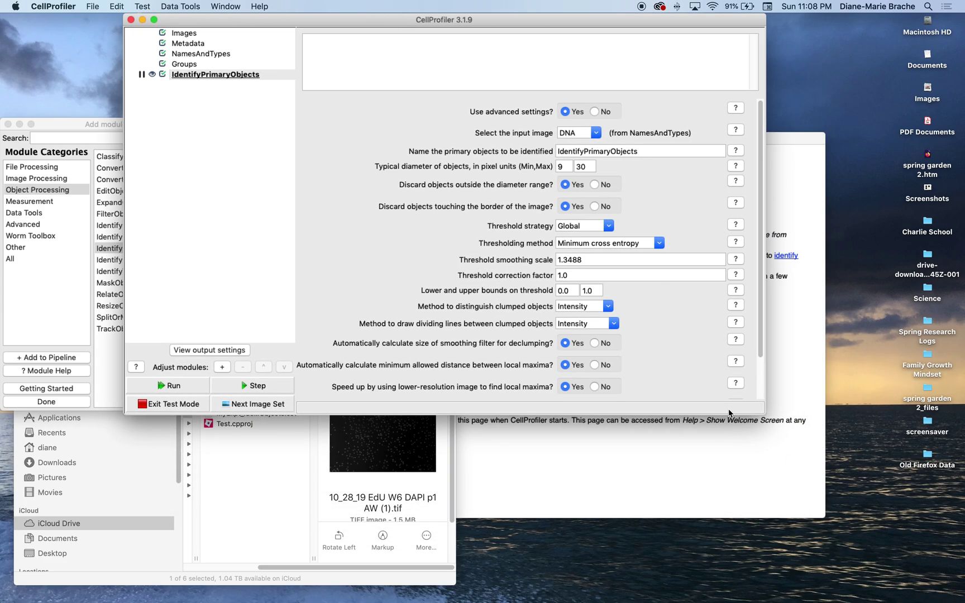
{"action": "left_click_drag", "start_coordinate": [766, 412], "coordinate": [832, 571]}
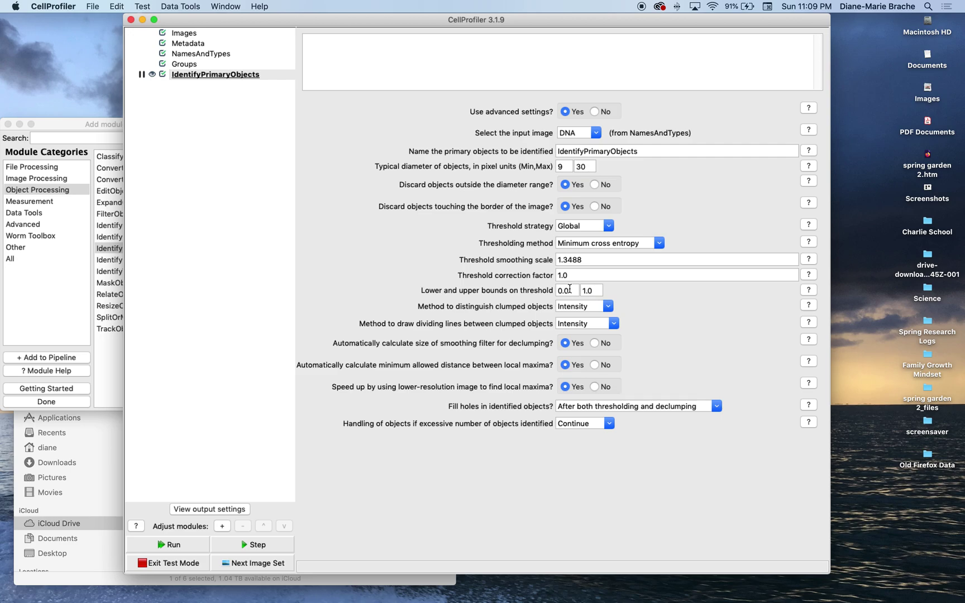
Step: Change the lower threshold bound from 0.0 to 0.5, rerun the test, and enlarge the empty results figure
{"action": "left_click", "coordinate": [570, 290]}
{"action": "key", "text": "BackSpace"}
{"action": "type", "text": "5"}
{"action": "left_click", "coordinate": [177, 546]}
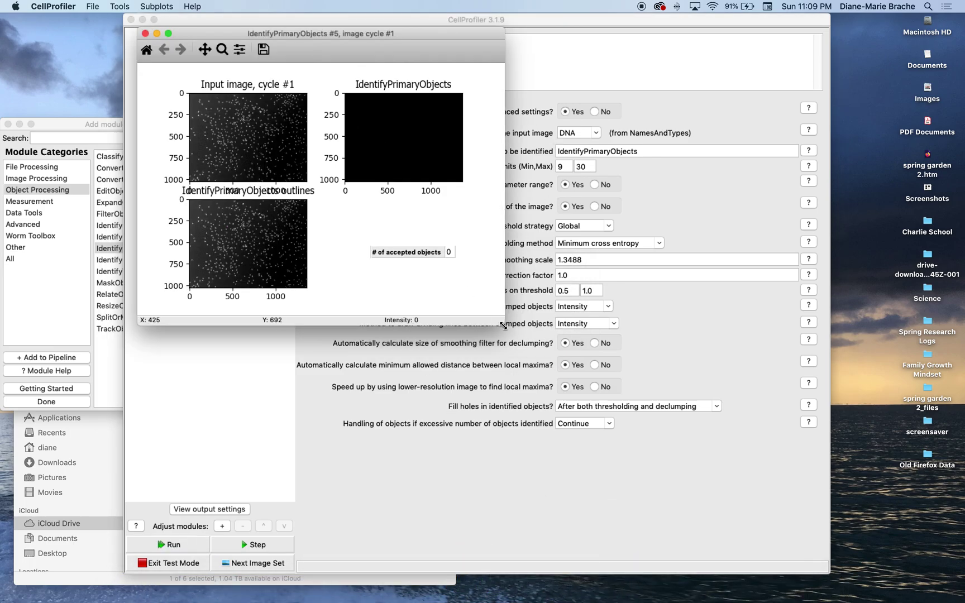
{"action": "left_click_drag", "start_coordinate": [505, 325], "coordinate": [604, 481]}
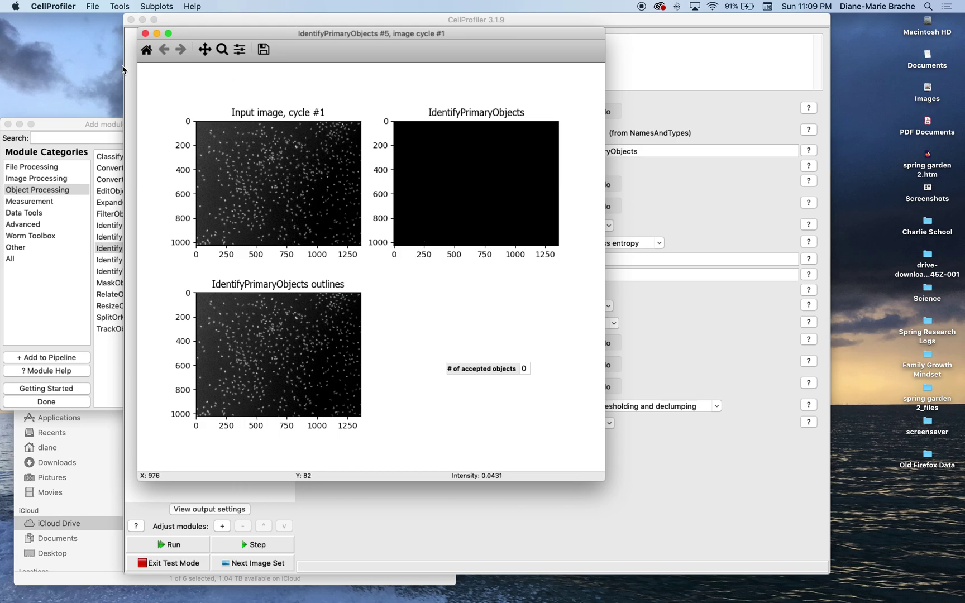
Step: Lower the threshold's lower bound to 0.1 and rerun the test
{"action": "left_click", "coordinate": [145, 34]}
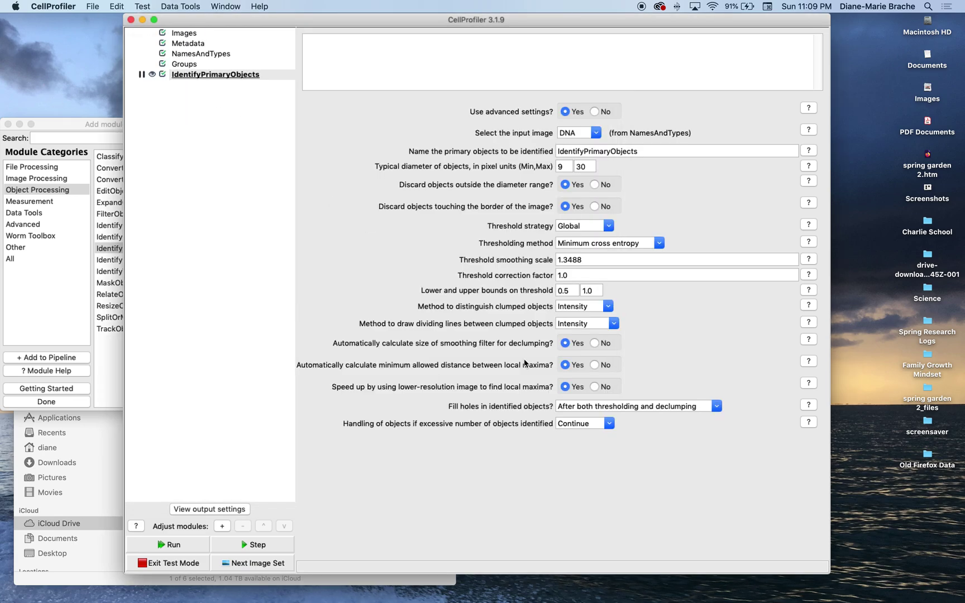
{"action": "left_click", "coordinate": [569, 291]}
{"action": "key", "text": "BackSpace"}
{"action": "type", "text": "1"}
{"action": "left_click", "coordinate": [198, 546]}
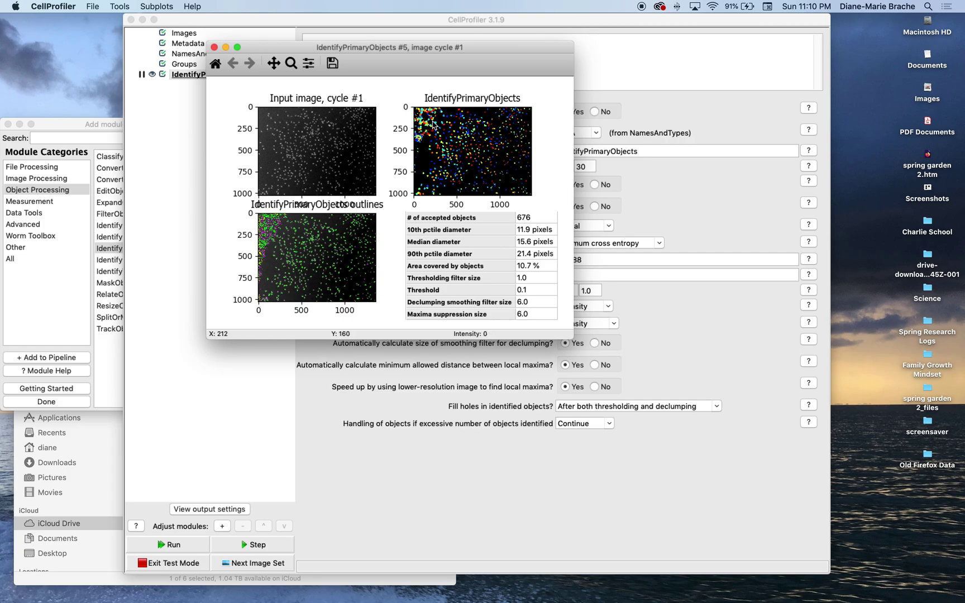
Step: Raise the lower bound to 0.15 and rerun, yielding 479 accepted nuclei
{"action": "left_click", "coordinate": [214, 48]}
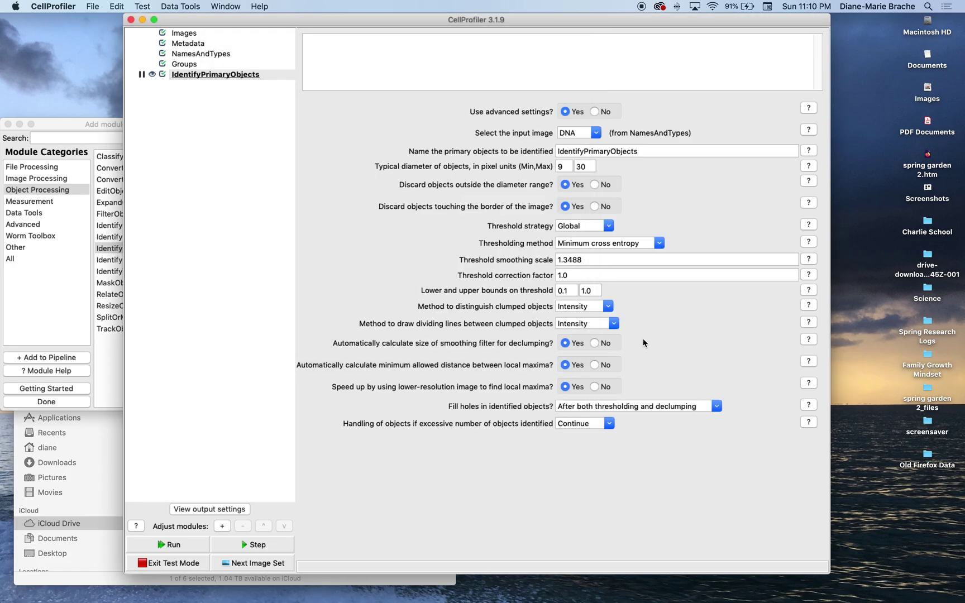
{"action": "left_click", "coordinate": [573, 291]}
{"action": "type", "text": "5"}
{"action": "left_click", "coordinate": [146, 547]}
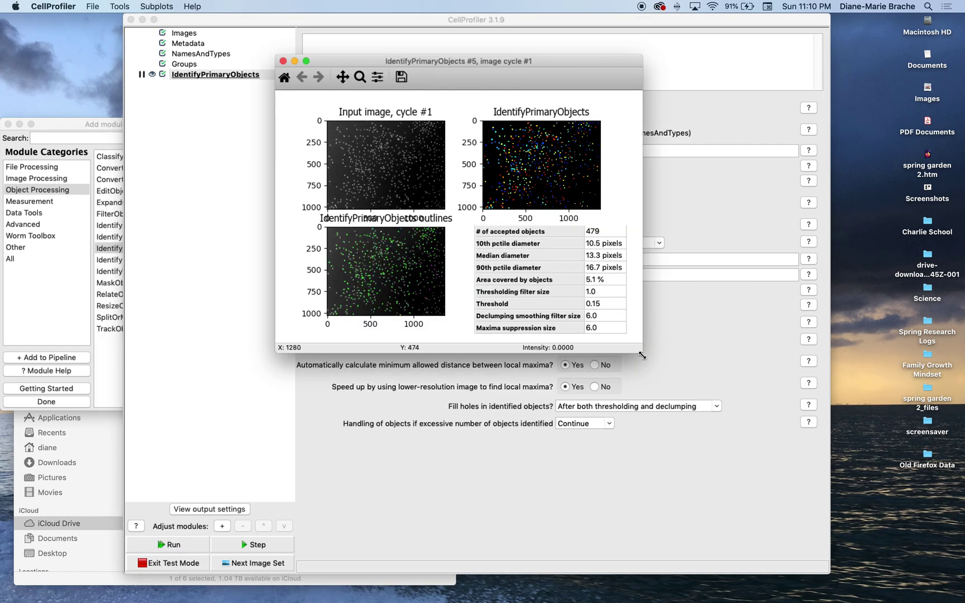
Step: Enlarge the results figure and zoom the plots in on a small cluster of nuclei
{"action": "left_click_drag", "start_coordinate": [637, 350], "coordinate": [757, 532]}
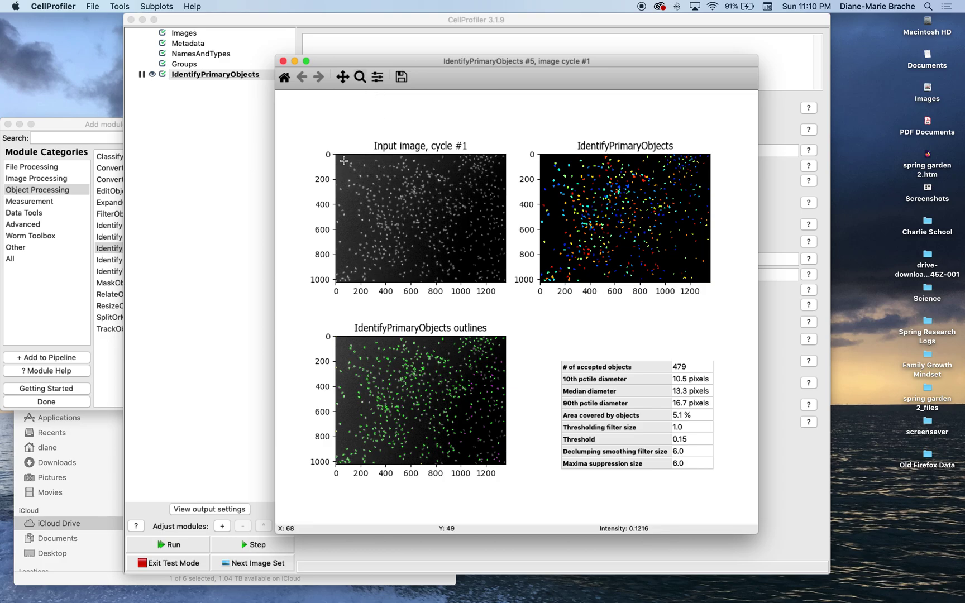
{"action": "left_click_drag", "start_coordinate": [343, 160], "coordinate": [377, 199]}
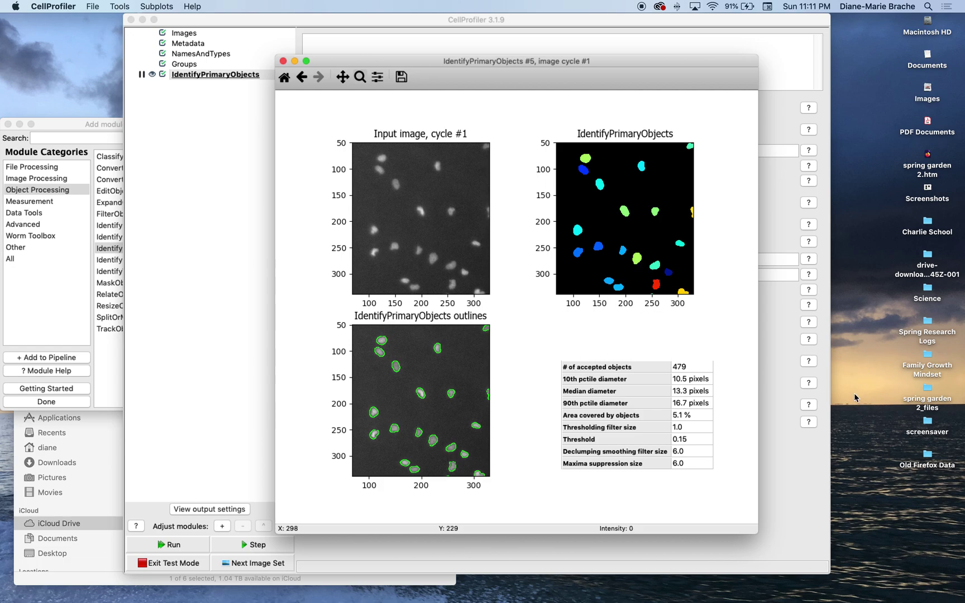
{"action": "left_click", "coordinate": [300, 79]}
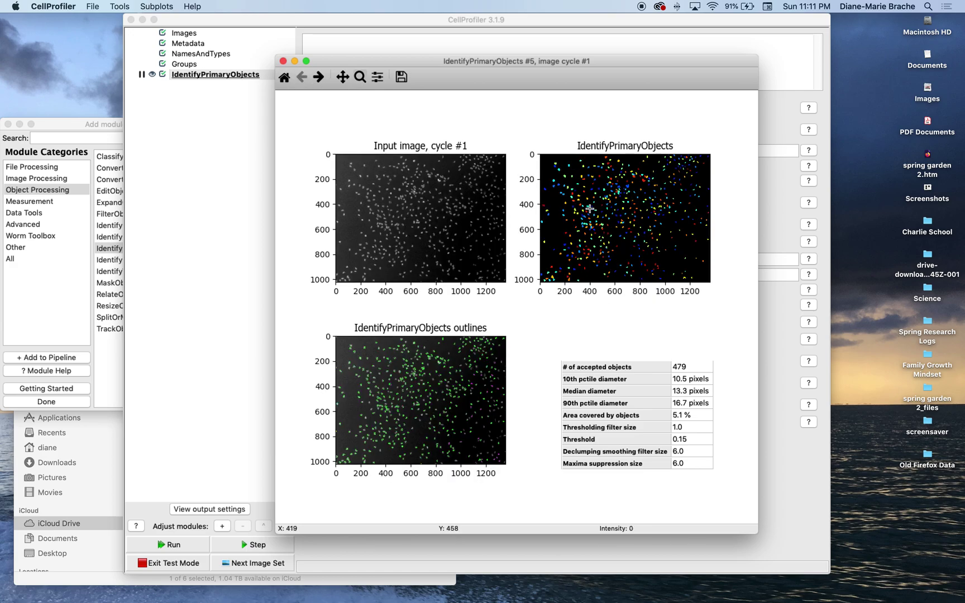
{"action": "left_click_drag", "start_coordinate": [583, 211], "coordinate": [616, 274]}
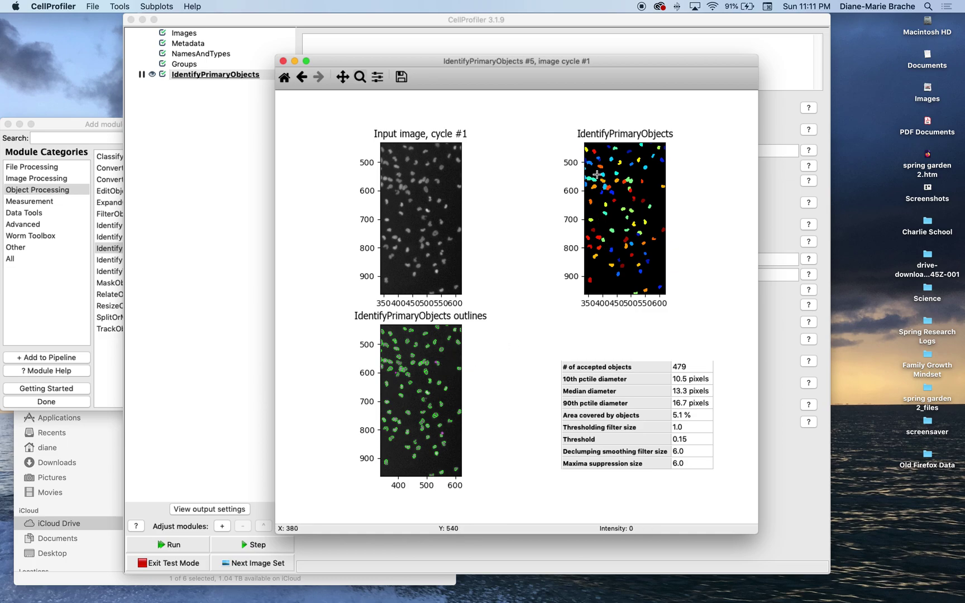
{"action": "left_click_drag", "start_coordinate": [598, 176], "coordinate": [622, 215]}
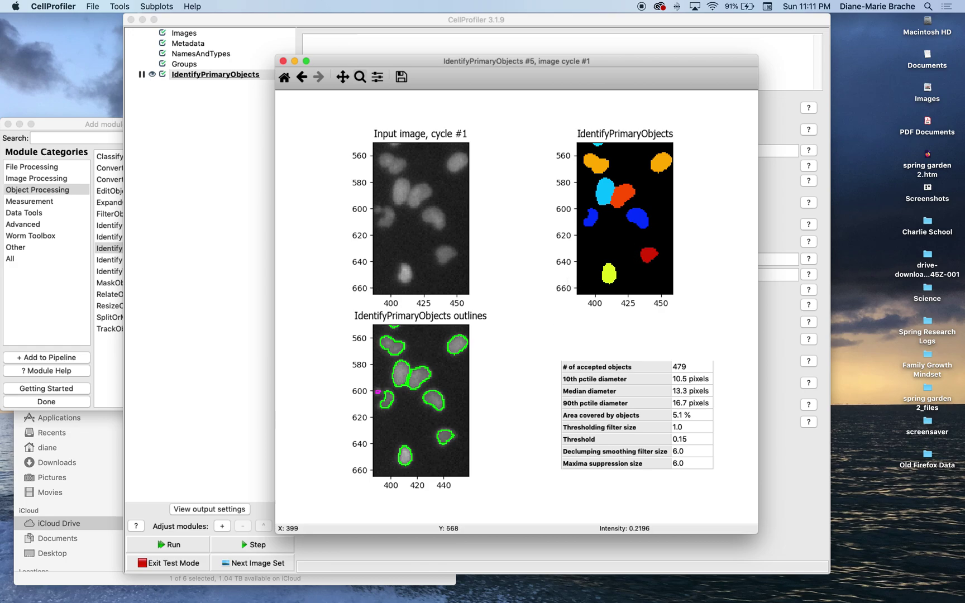
Step: Zoom into the left strip and one nucleus, then reset and zoom into the lower-right region
{"action": "left_click", "coordinate": [285, 78]}
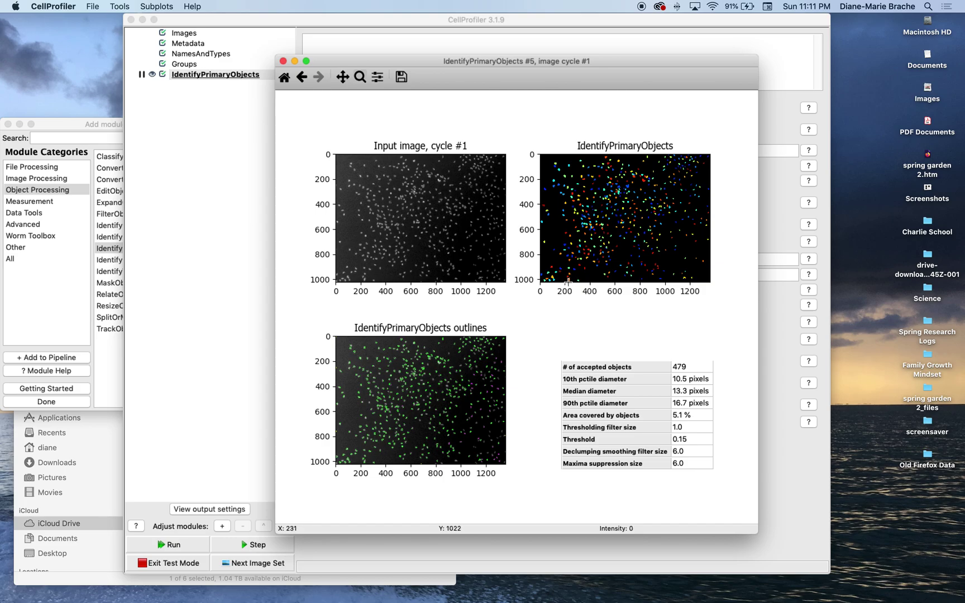
{"action": "left_click_drag", "start_coordinate": [568, 279], "coordinate": [538, 214]}
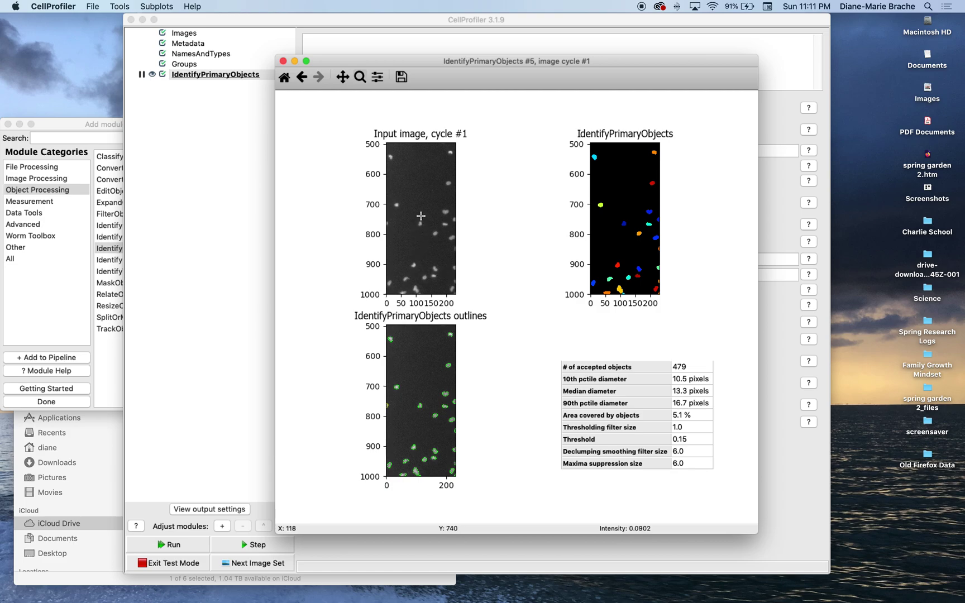
{"action": "left_click_drag", "start_coordinate": [414, 215], "coordinate": [430, 237]}
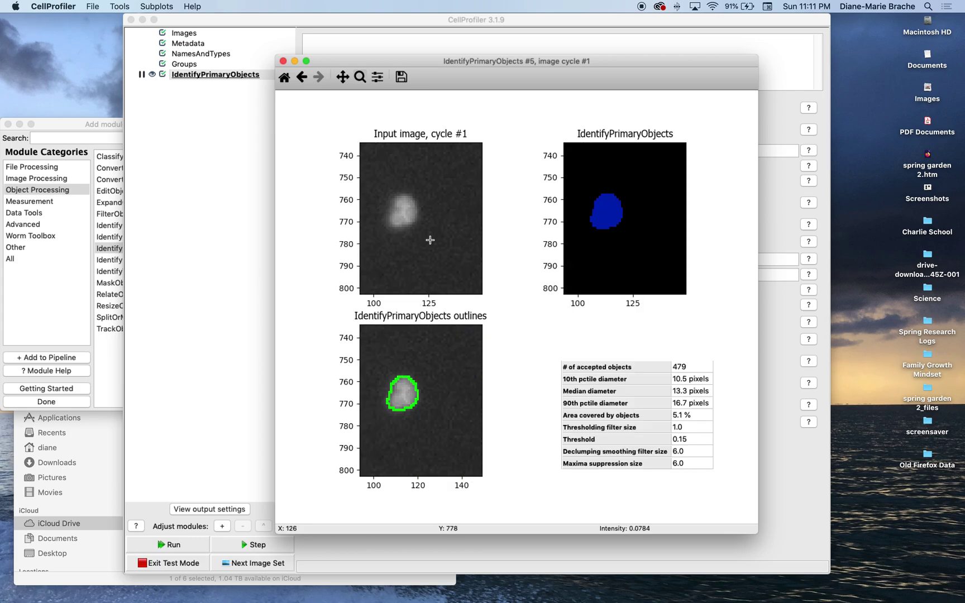
{"action": "left_click", "coordinate": [290, 81]}
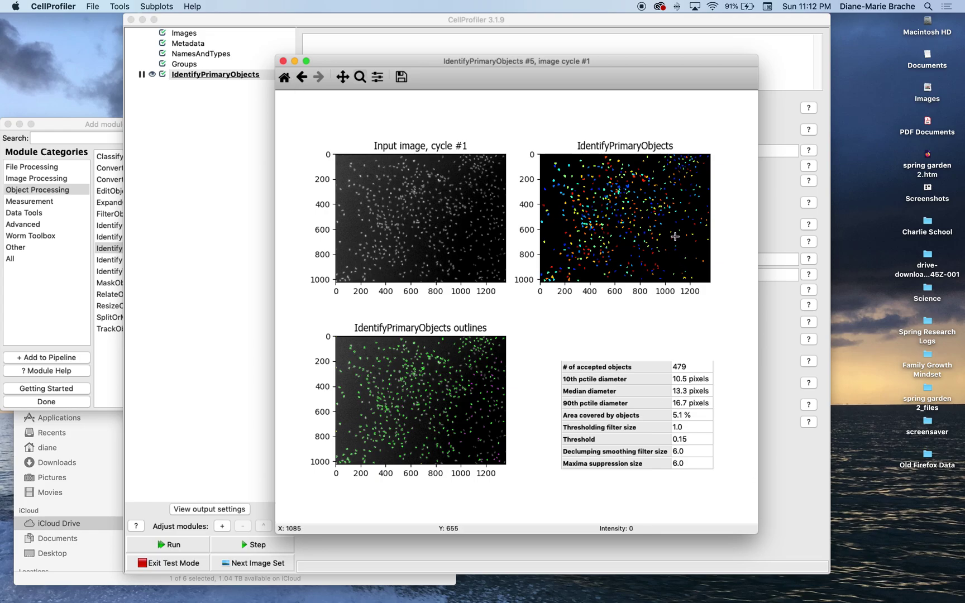
{"action": "left_click_drag", "start_coordinate": [675, 236], "coordinate": [711, 285]}
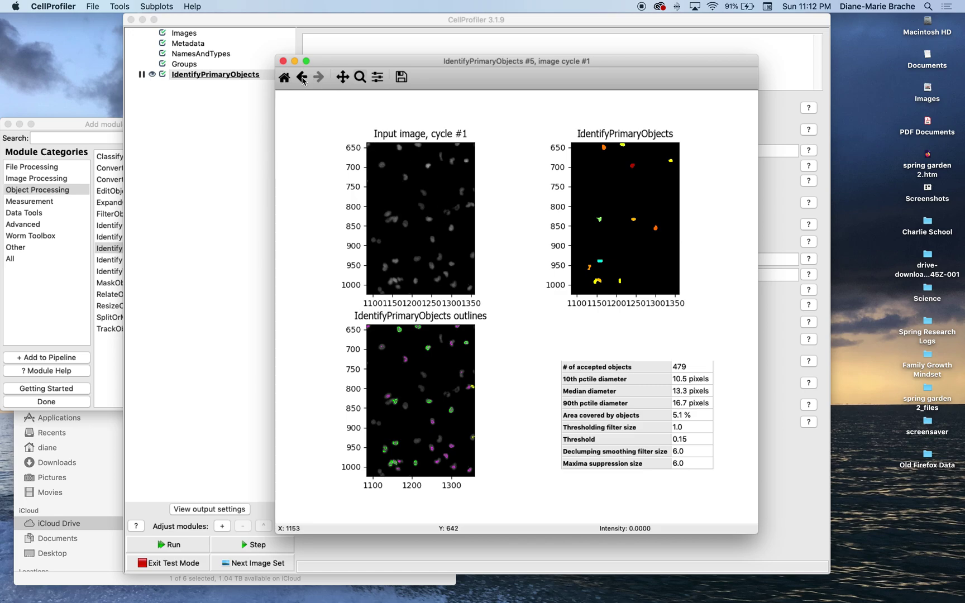
Step: Set the lower threshold bound to 0.125, rerun, and zoom into the lower-right nuclei to check
{"action": "left_click", "coordinate": [283, 61]}
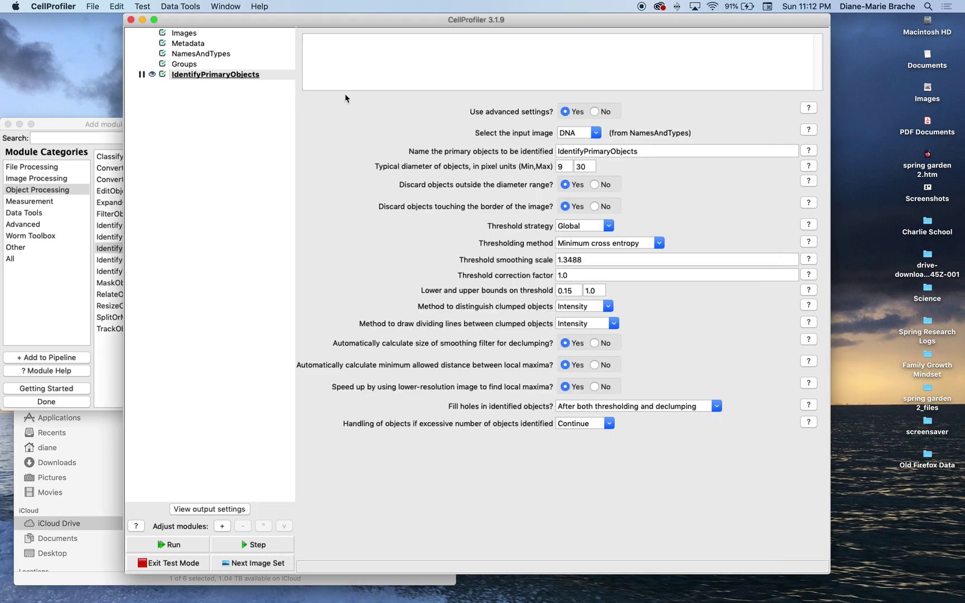
{"action": "left_click", "coordinate": [578, 291]}
{"action": "key", "text": "BackSpace"}
{"action": "type", "text": "25"}
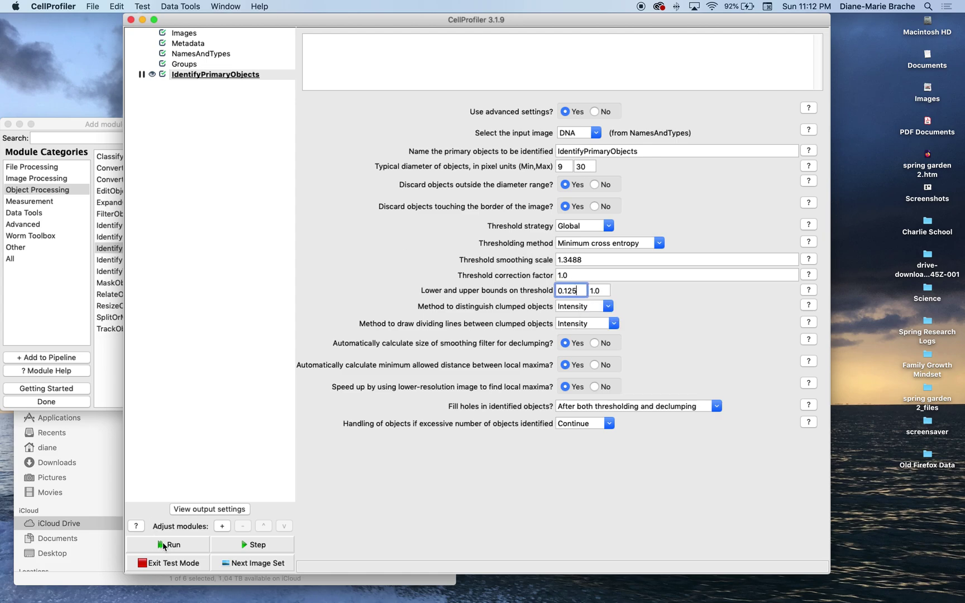
{"action": "left_click", "coordinate": [164, 544]}
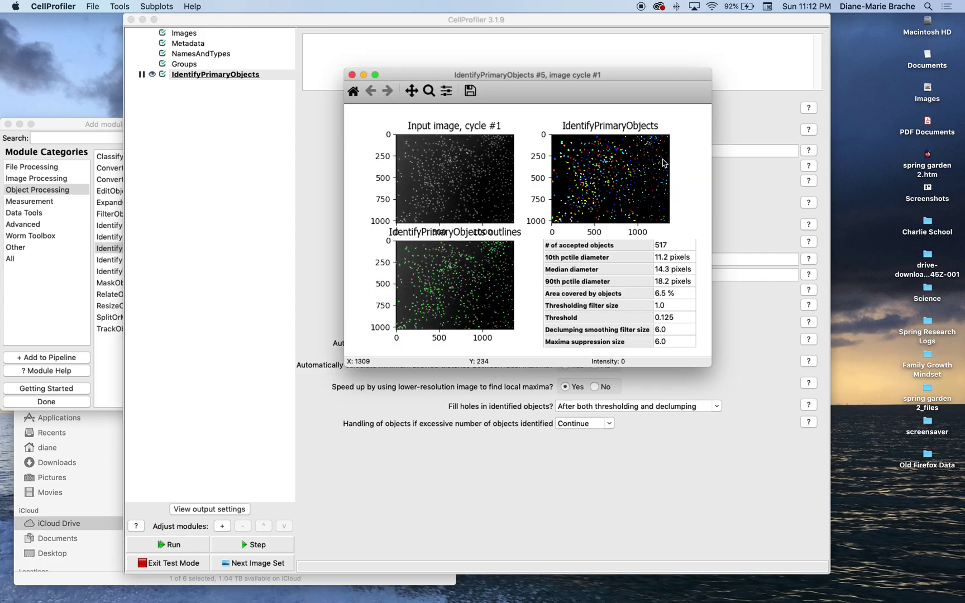
{"action": "left_click", "coordinate": [428, 91]}
{"action": "left_click", "coordinate": [647, 197]}
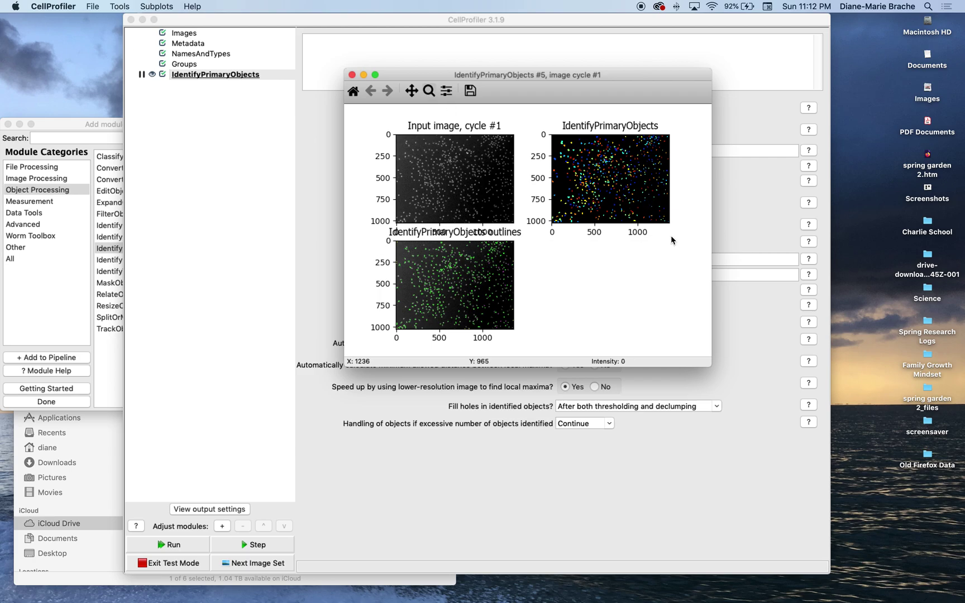
{"action": "left_click_drag", "start_coordinate": [672, 240], "coordinate": [668, 220]}
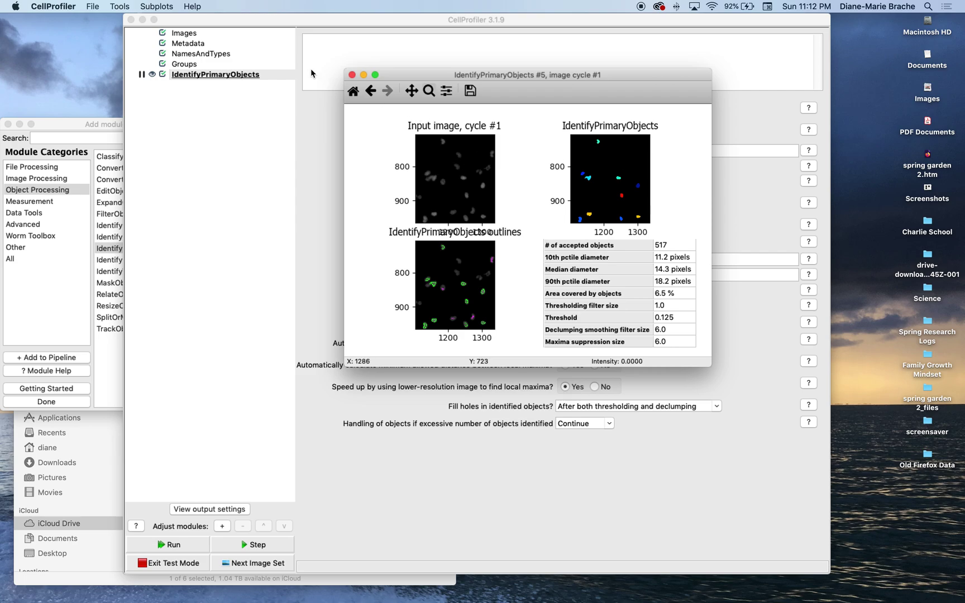
Step: Trim the lower bound to 0.12 and rerun, getting 524 nuclei, then close the figure
{"action": "left_click", "coordinate": [352, 75]}
{"action": "left_click", "coordinate": [577, 296]}
{"action": "key", "text": "BackSpace"}
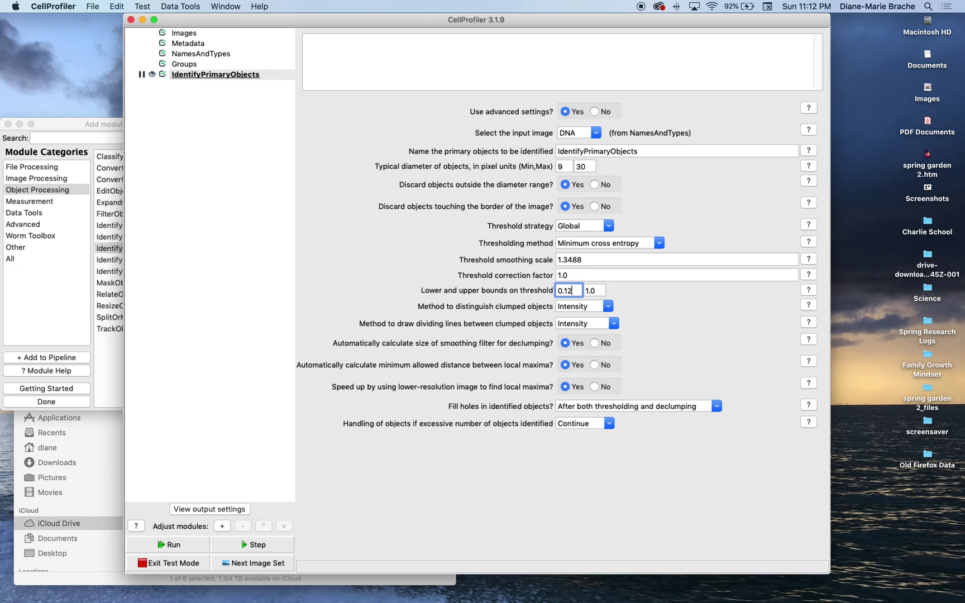
{"action": "left_click", "coordinate": [150, 544]}
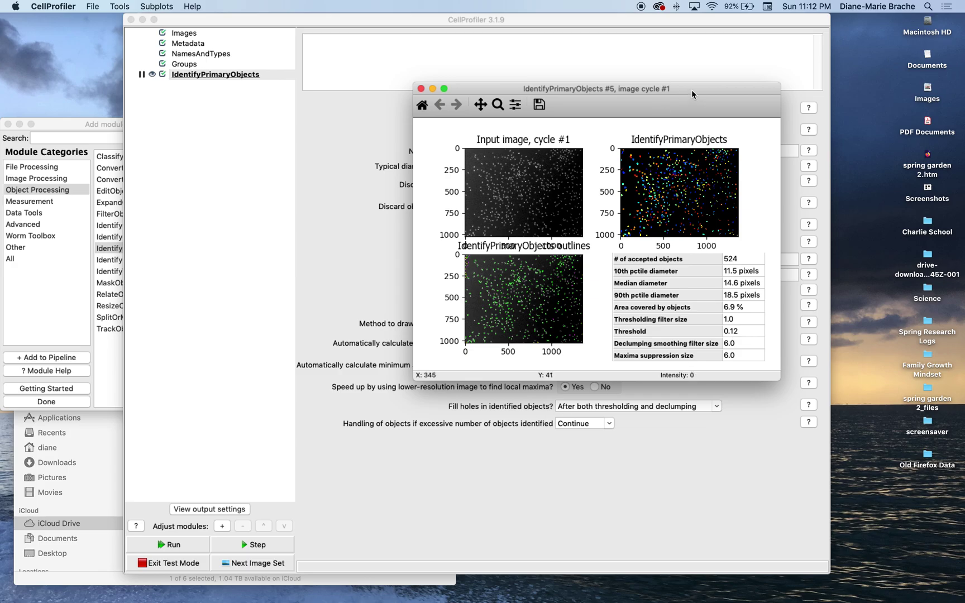
{"action": "left_click_drag", "start_coordinate": [691, 90], "coordinate": [445, 18]}
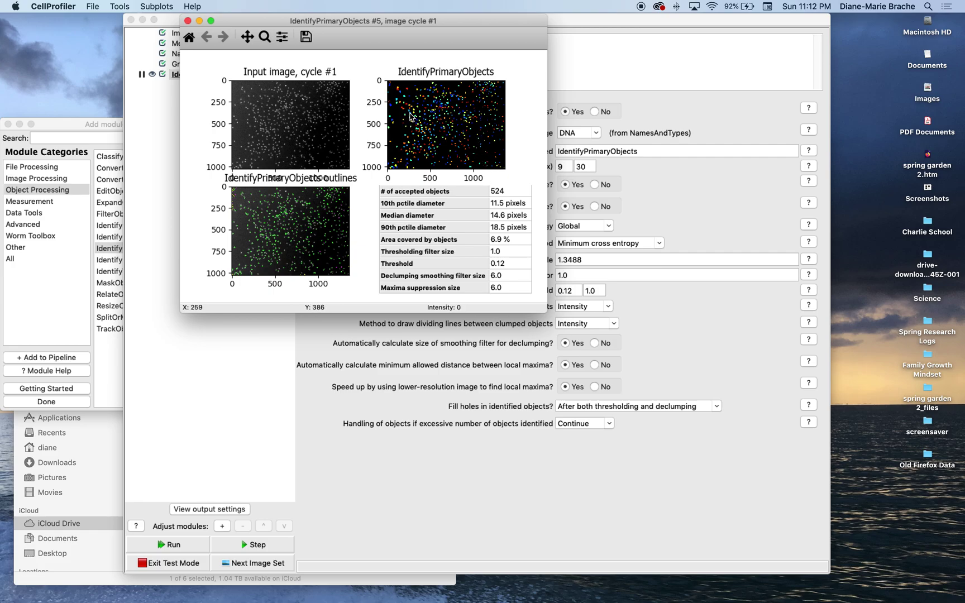
{"action": "left_click", "coordinate": [188, 21]}
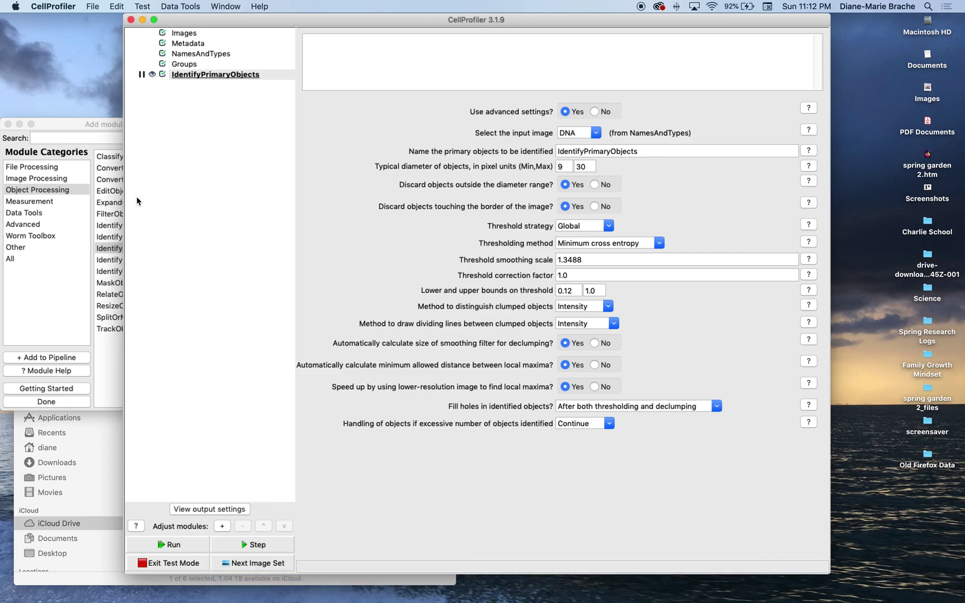
Step: Append ExportToSpreadsheet from File Processing, keeping output location as Default Output Folder
{"action": "left_click", "coordinate": [67, 129]}
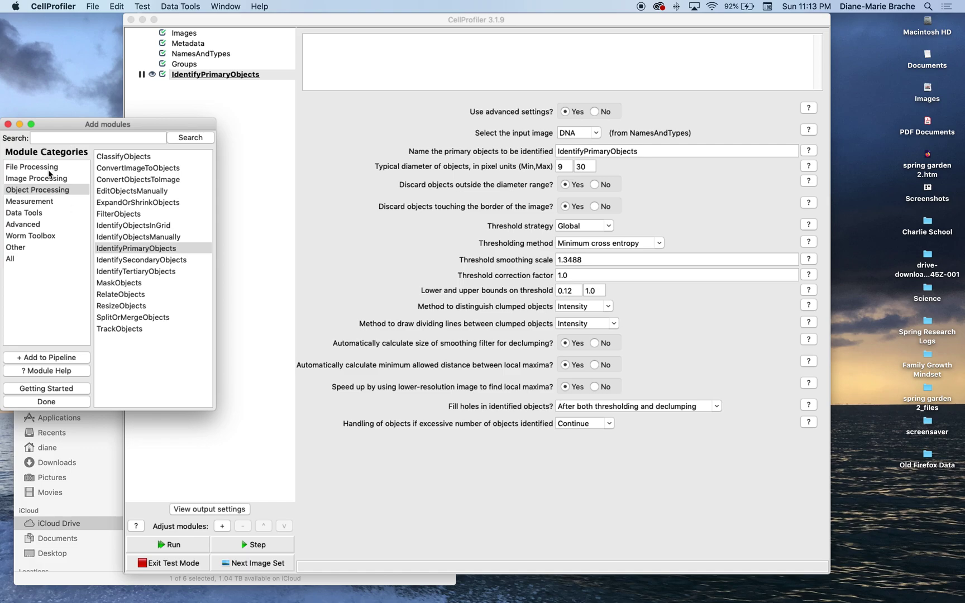
{"action": "left_click", "coordinate": [48, 170]}
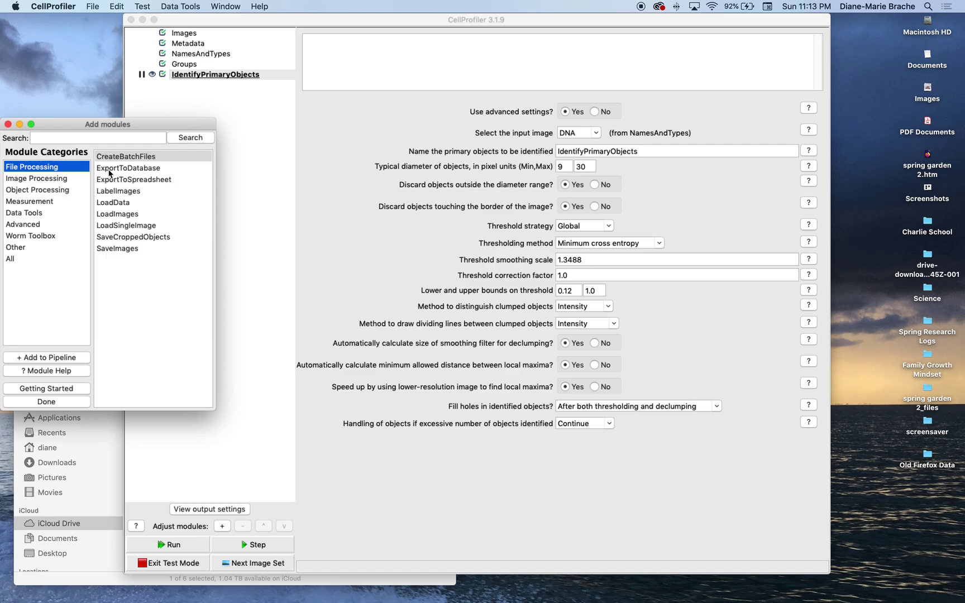
{"action": "left_click", "coordinate": [114, 181]}
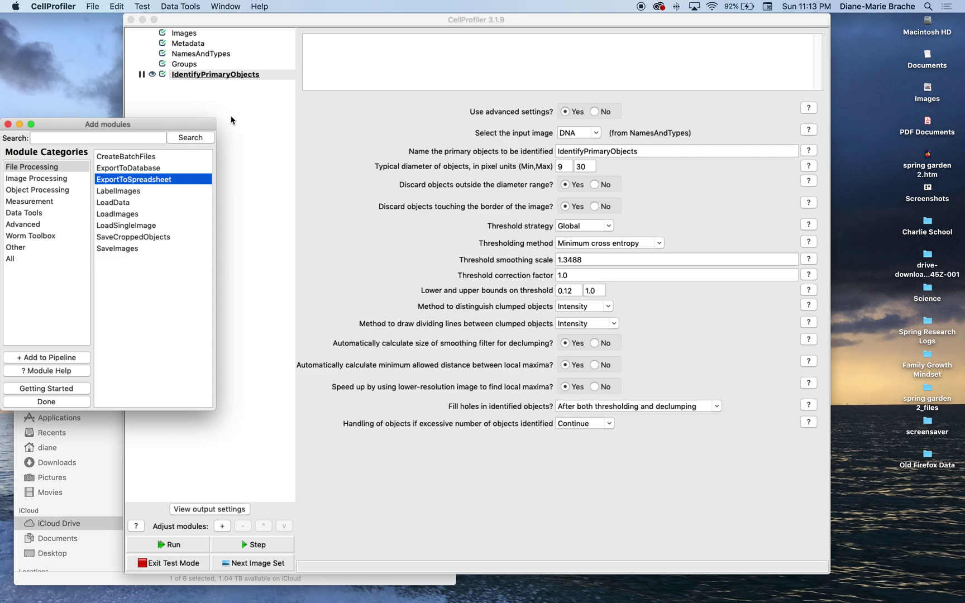
{"action": "left_click", "coordinate": [232, 165]}
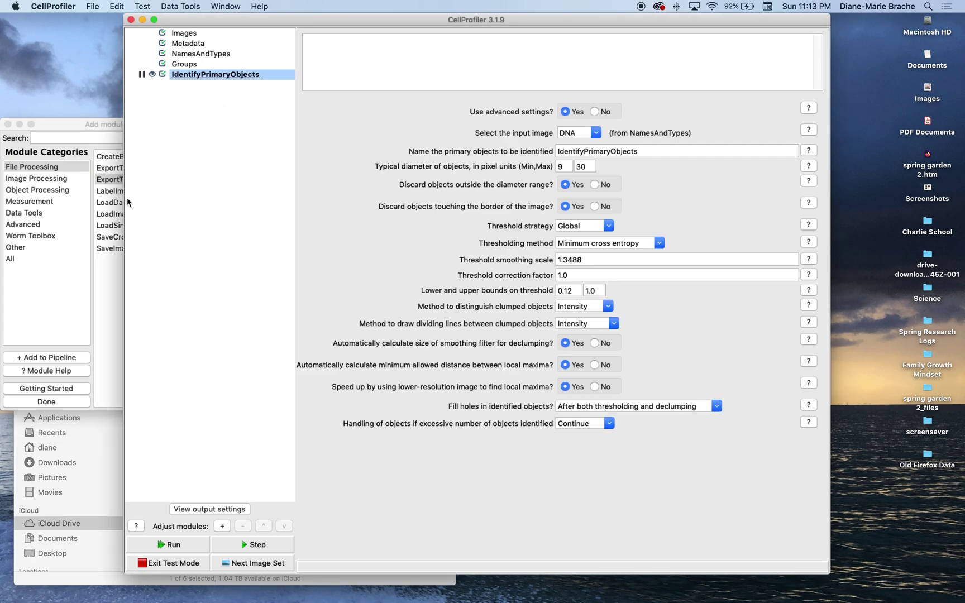
{"action": "left_click", "coordinate": [117, 180]}
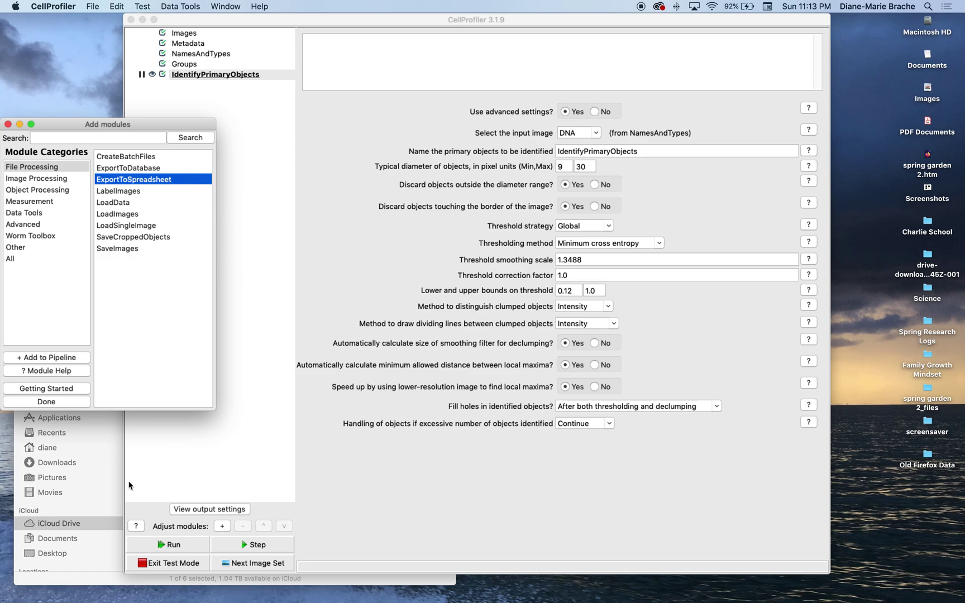
{"action": "left_click", "coordinate": [29, 358]}
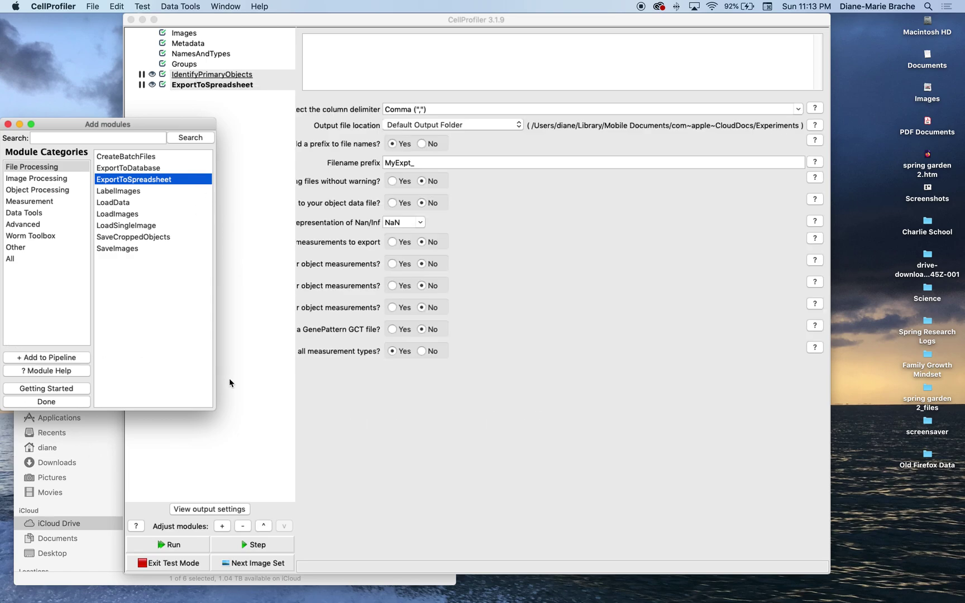
{"action": "left_click", "coordinate": [230, 382]}
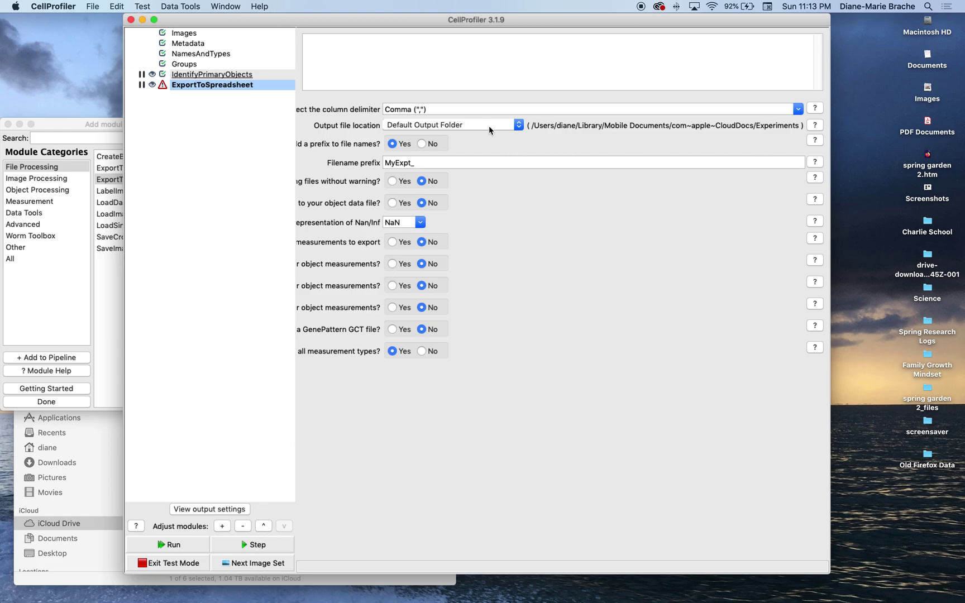
{"action": "left_click", "coordinate": [515, 129]}
{"action": "left_click", "coordinate": [484, 128]}
{"action": "mouse_move", "coordinate": [165, 89]}
Step: Exit test mode, start Analyze Images, and approve overwriting MyExpt_IdentifyPrimaryObjects.csv
{"action": "left_click", "coordinate": [159, 564]}
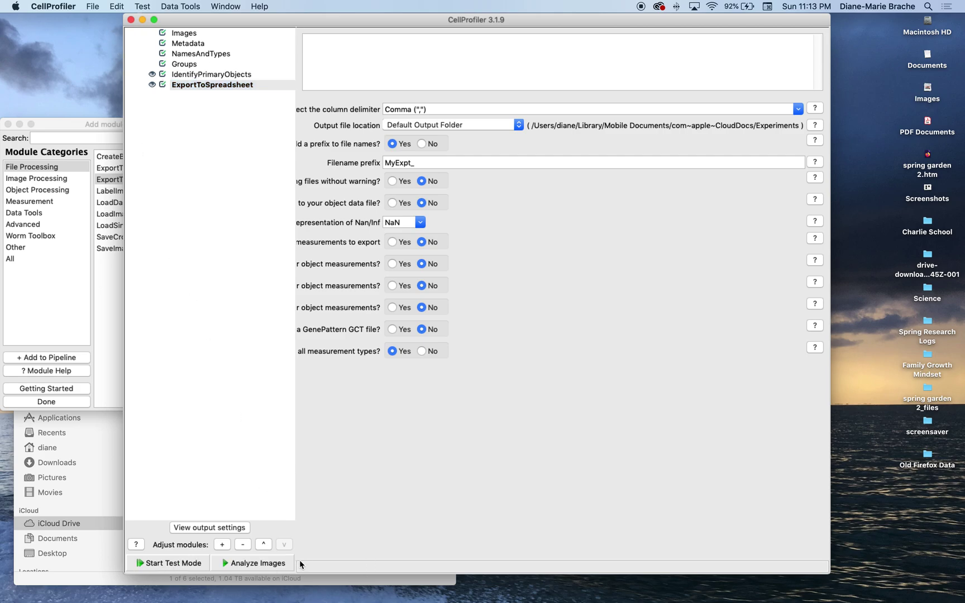
{"action": "left_click", "coordinate": [271, 564]}
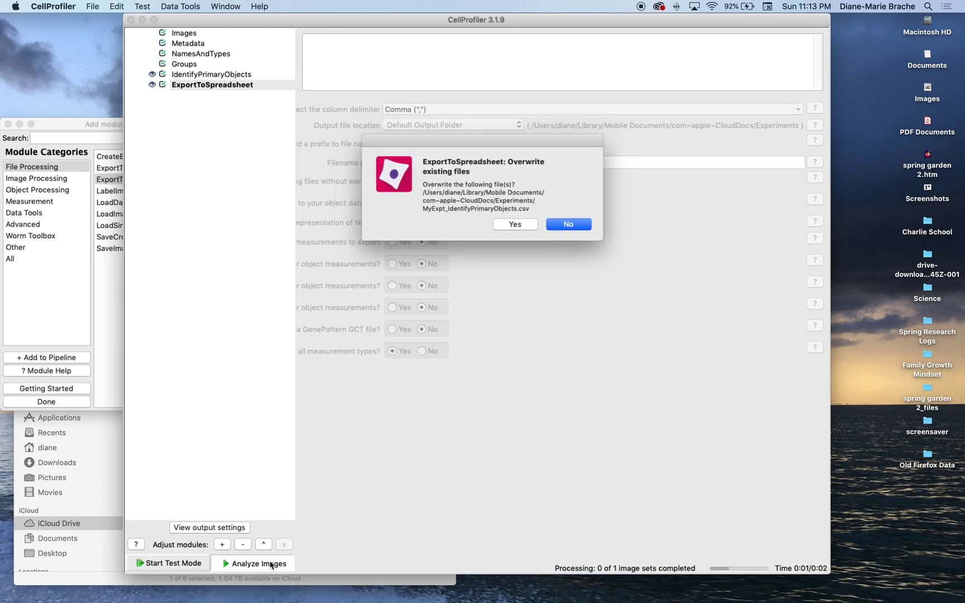
{"action": "left_click", "coordinate": [526, 226]}
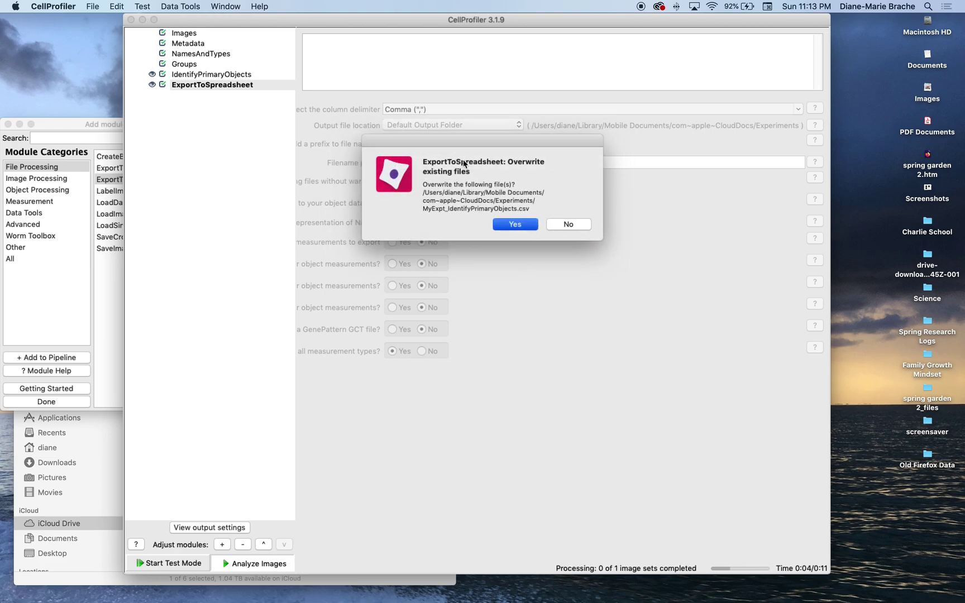
{"action": "left_click", "coordinate": [517, 225]}
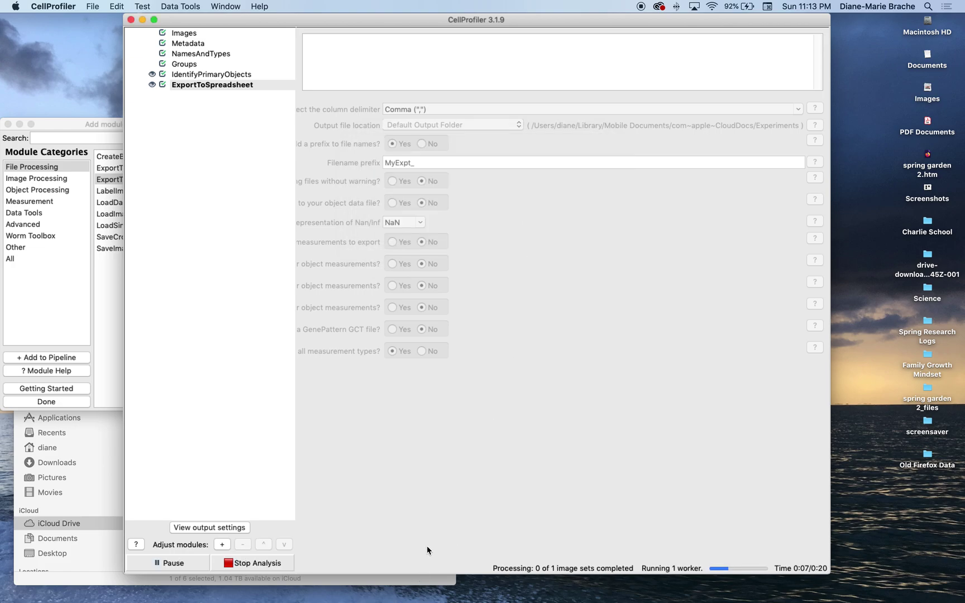